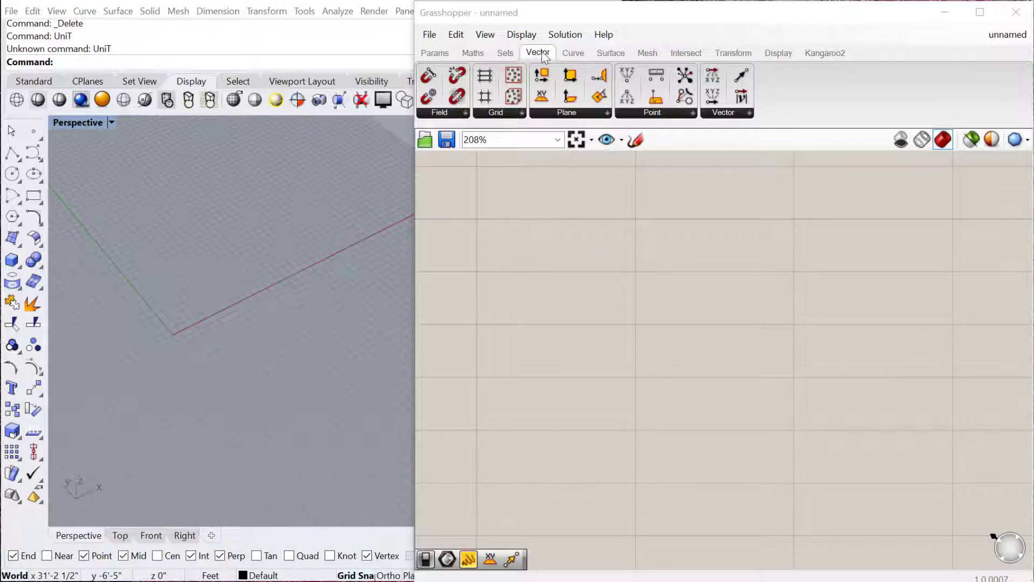
Step: Place XY, XZ and YZ Plane components stacked on the canvas
{"action": "left_click", "coordinate": [566, 111]}
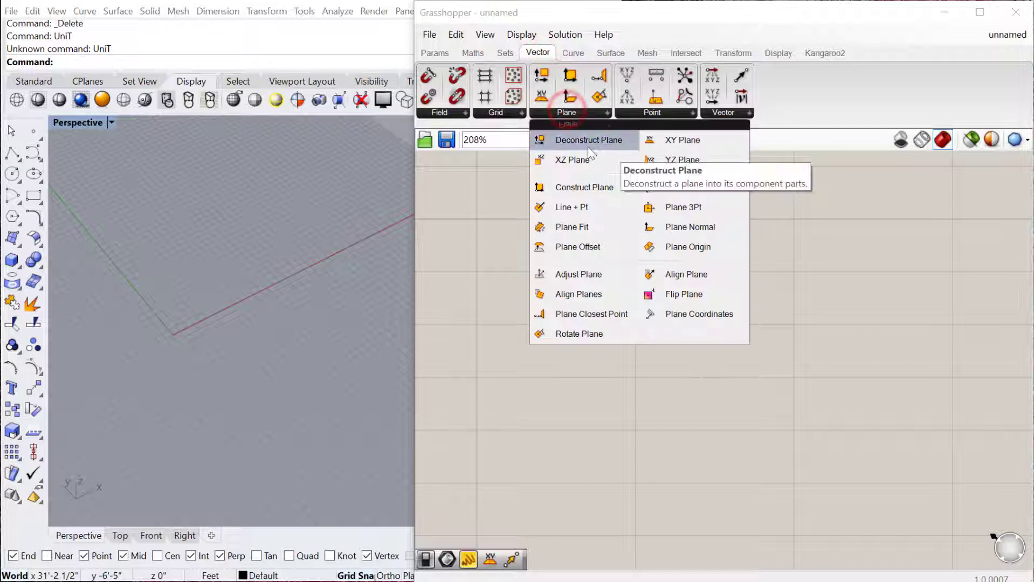
{"action": "left_click", "coordinate": [670, 138]}
{"action": "left_click", "coordinate": [595, 229]}
{"action": "left_click", "coordinate": [574, 119]}
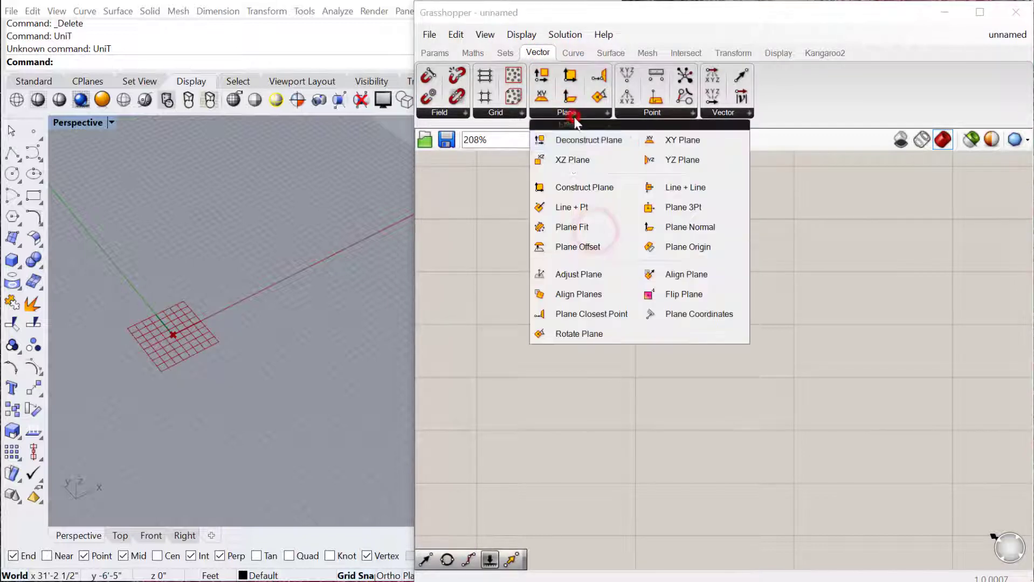
{"action": "left_click", "coordinate": [572, 159]}
{"action": "left_click", "coordinate": [595, 276]}
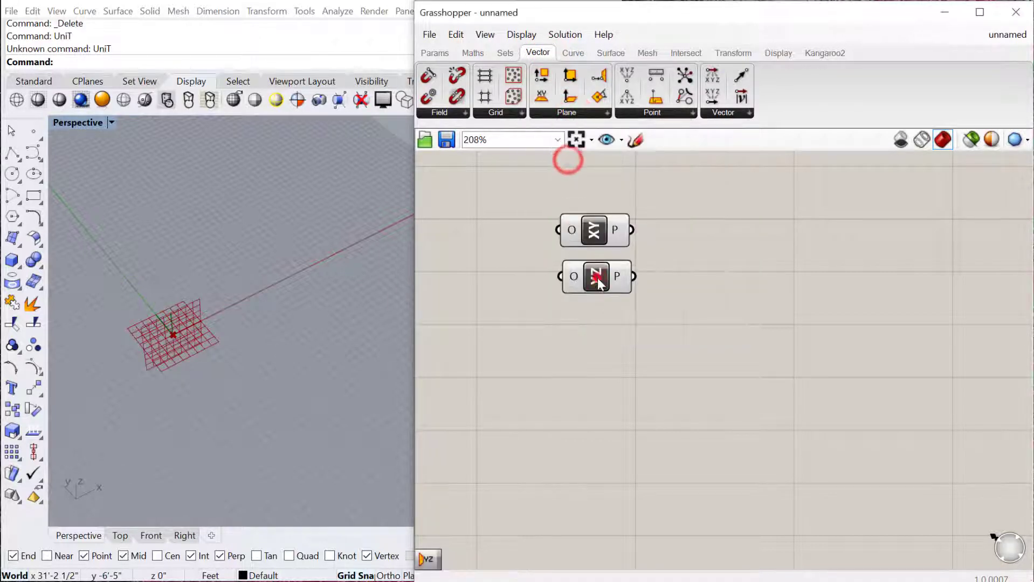
{"action": "left_click", "coordinate": [567, 113]}
{"action": "left_click", "coordinate": [698, 163]}
{"action": "left_click", "coordinate": [603, 345]}
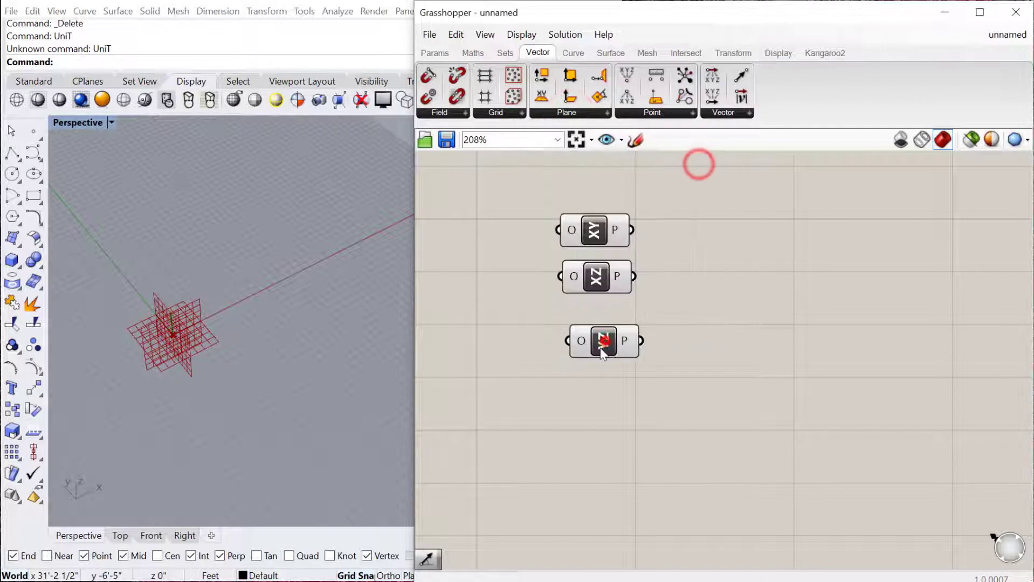
{"action": "left_click", "coordinate": [603, 345]}
Step: Turn preview off for the XZ and YZ Plane components
{"action": "scroll", "coordinate": [60, 376], "scroll_direction": "up", "scroll_amount": 3}
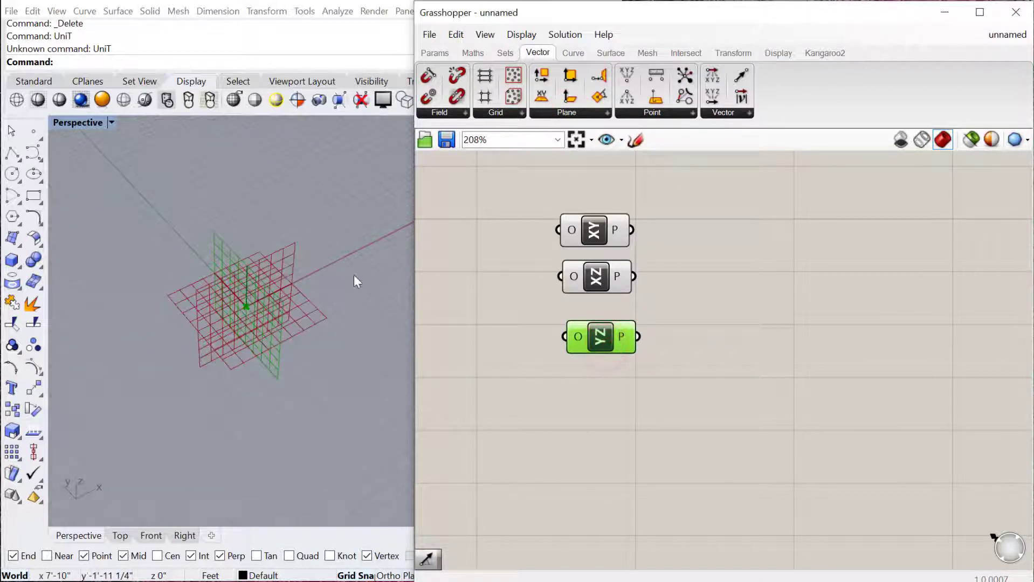
{"action": "left_click_drag", "start_coordinate": [663, 381], "coordinate": [591, 284]}
{"action": "right_click", "coordinate": [683, 288]}
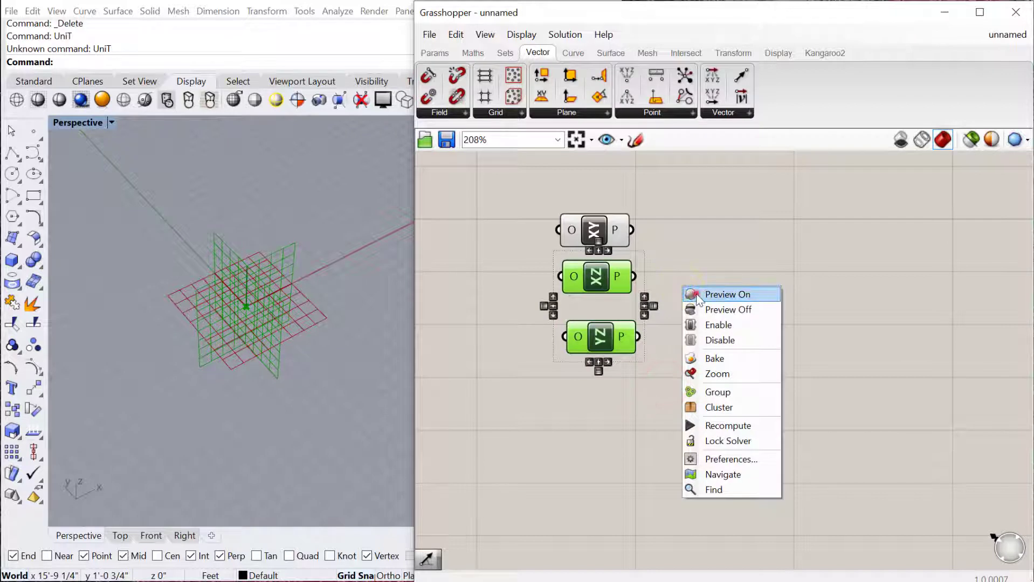
{"action": "left_click", "coordinate": [699, 296]}
{"action": "left_click", "coordinate": [684, 259]}
{"action": "left_click_drag", "start_coordinate": [673, 416], "coordinate": [645, 285]}
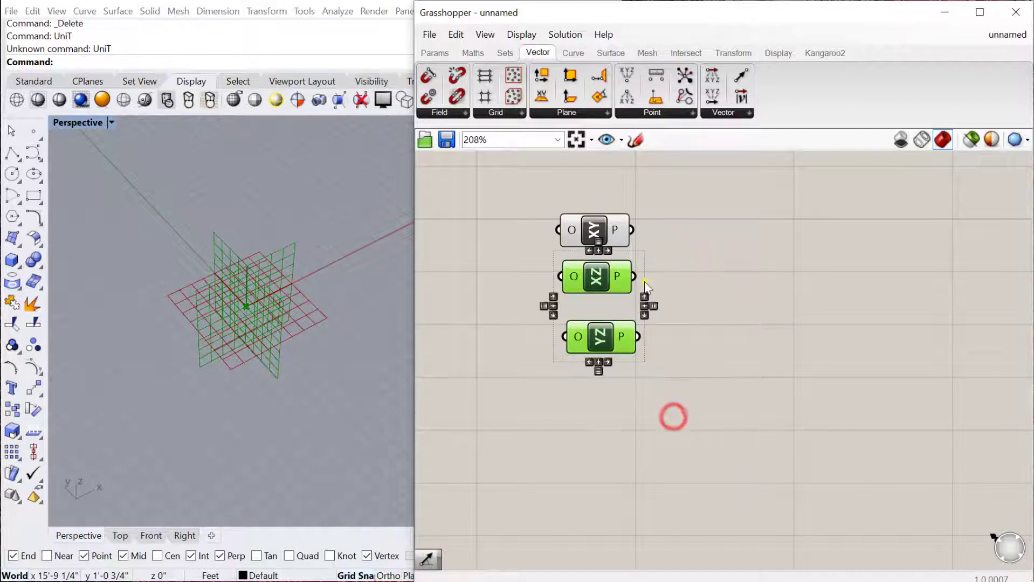
{"action": "right_click", "coordinate": [644, 284]}
{"action": "left_click", "coordinate": [678, 303]}
Step: Move XY up and add a Circle CNR centred on the XY plane
{"action": "left_click_drag", "start_coordinate": [599, 235], "coordinate": [600, 217]}
{"action": "left_click", "coordinate": [682, 278]}
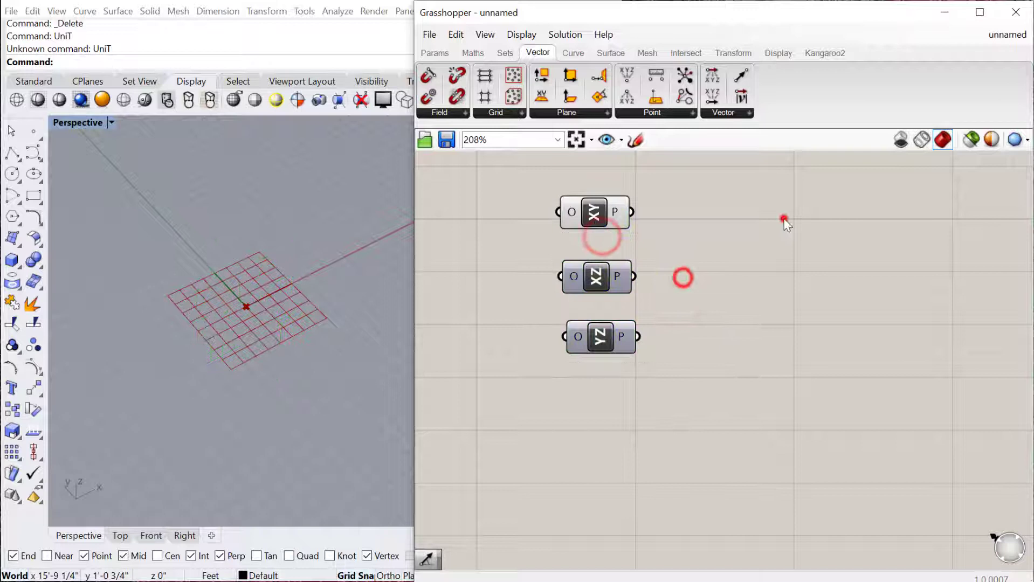
{"action": "double_click", "coordinate": [783, 219]}
{"action": "type", "text": "circl"}
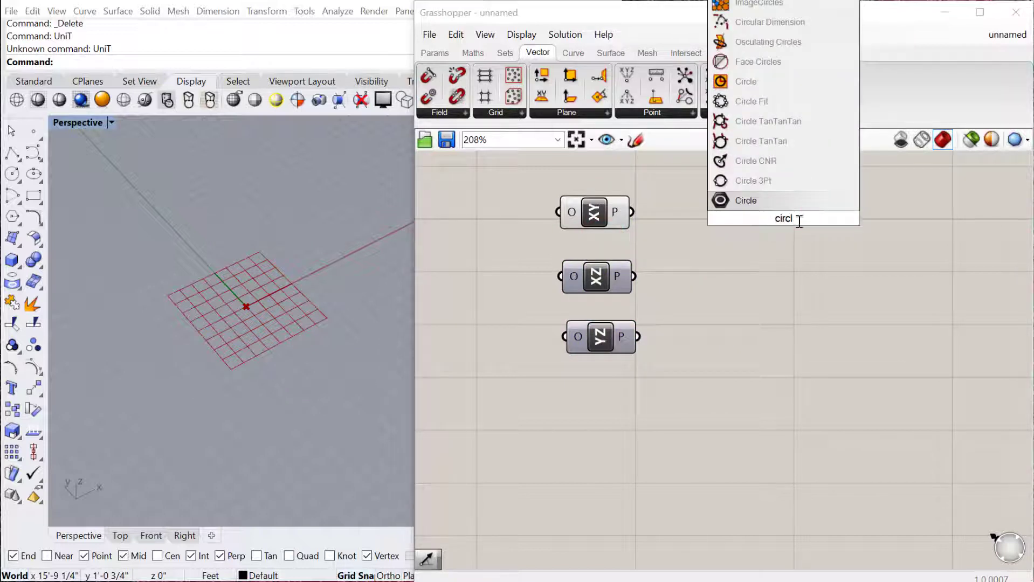
{"action": "left_click", "coordinate": [771, 162]}
{"action": "left_click_drag", "start_coordinate": [638, 215], "coordinate": [867, 234]}
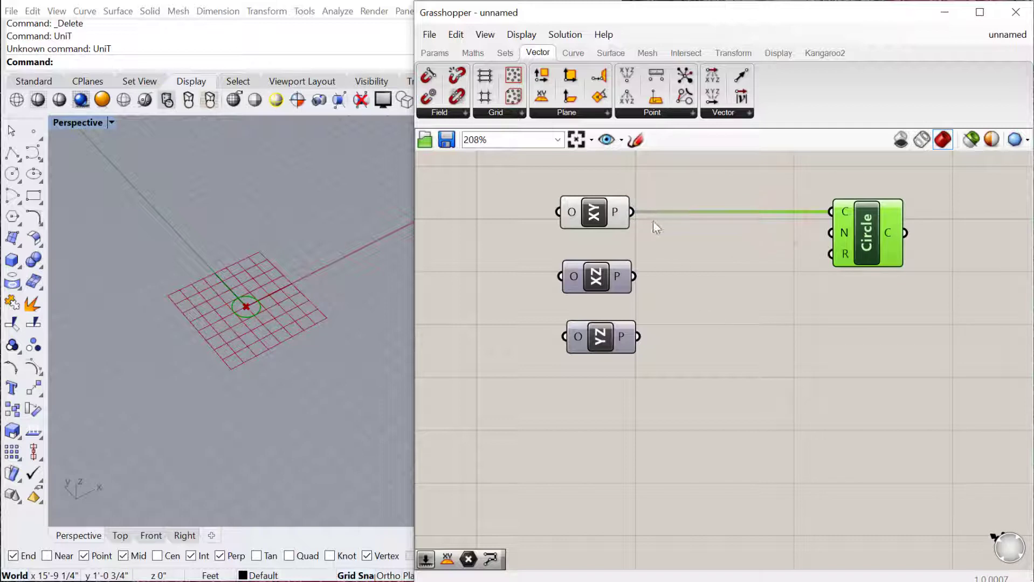
Step: Add a 2<40 number slider to the Circle's radius, set to 7.86
{"action": "double_click", "coordinate": [749, 344]}
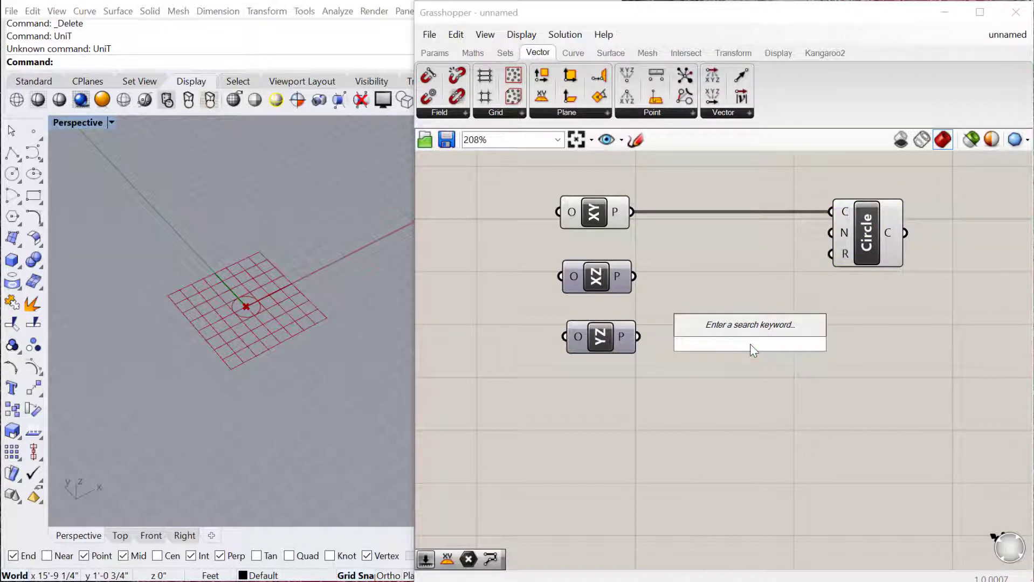
{"action": "type", "text": "2<40.0"}
{"action": "key", "text": "Return"}
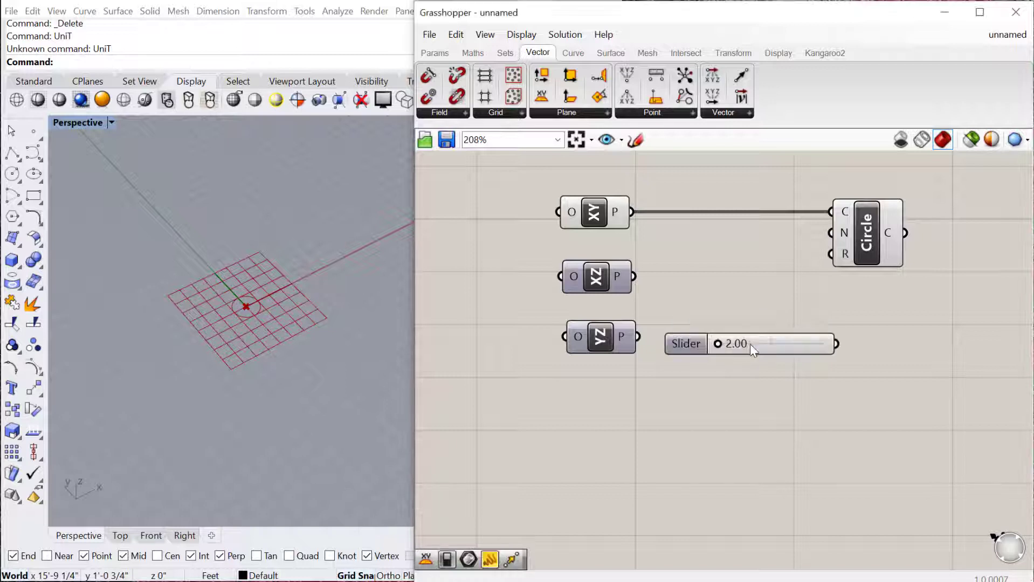
{"action": "left_click_drag", "start_coordinate": [838, 343], "coordinate": [829, 253]}
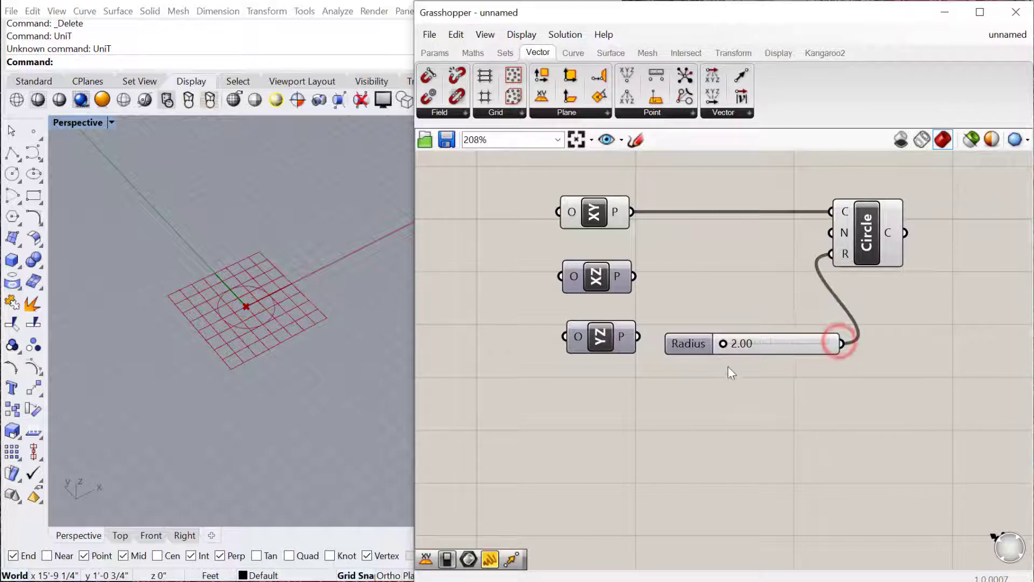
{"action": "mouse_move", "coordinate": [723, 345]}
{"action": "left_mouse_down"}
{"action": "mouse_move", "coordinate": [777, 350]}
{"action": "mouse_move", "coordinate": [742, 348]}
{"action": "left_mouse_up"}
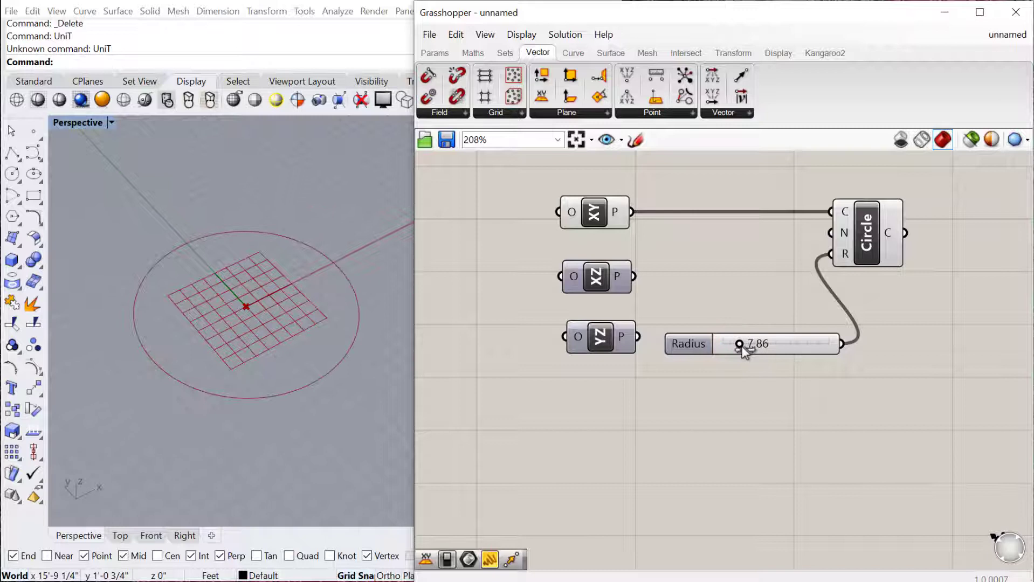
Step: Shift XZ and YZ left and place a copy of the Circle and slider below
{"action": "left_click_drag", "start_coordinate": [840, 239], "coordinate": [874, 240]}
{"action": "left_click_drag", "start_coordinate": [622, 380], "coordinate": [577, 257]}
{"action": "left_click_drag", "start_coordinate": [606, 296], "coordinate": [570, 296]}
{"action": "left_click_drag", "start_coordinate": [957, 397], "coordinate": [789, 216]}
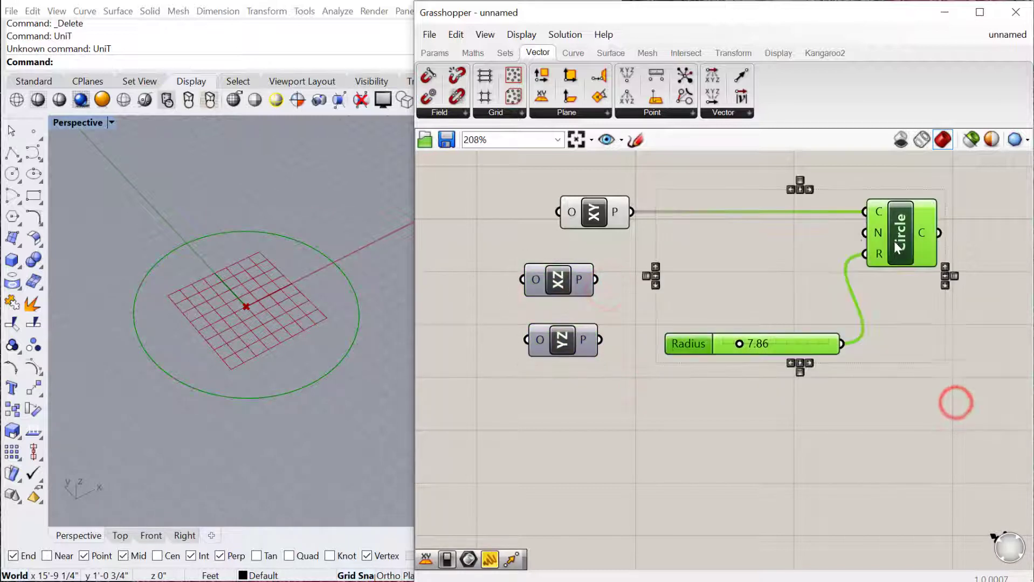
{"action": "left_click_drag", "start_coordinate": [906, 235], "coordinate": [878, 462]}
Step: Move the XZ Plane under YZ and turn its preview on
{"action": "left_click", "coordinate": [665, 293]}
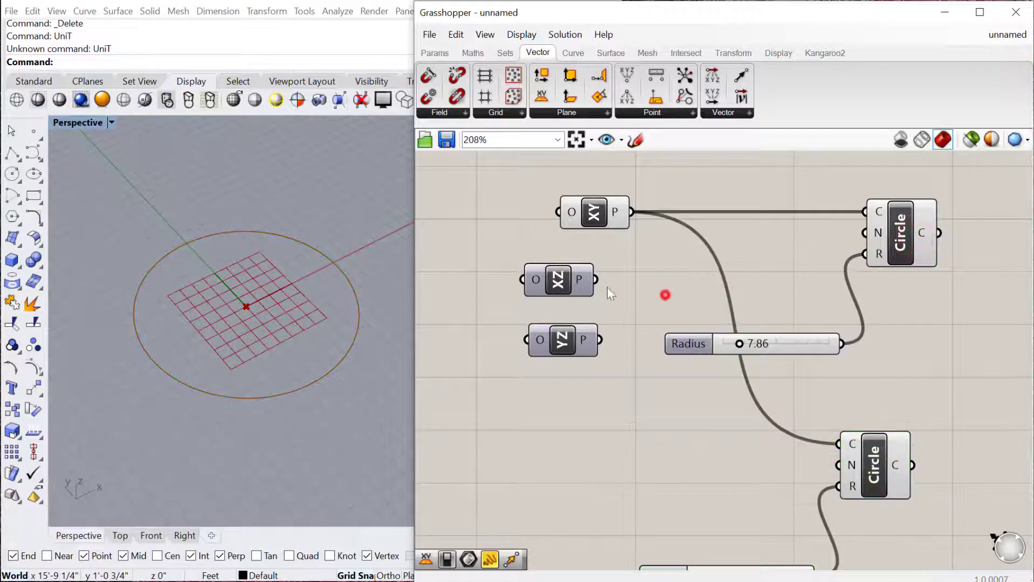
{"action": "left_click_drag", "start_coordinate": [564, 281], "coordinate": [837, 443]}
{"action": "right_click", "coordinate": [625, 372]}
{"action": "left_click", "coordinate": [658, 378]}
{"action": "left_click", "coordinate": [680, 458]}
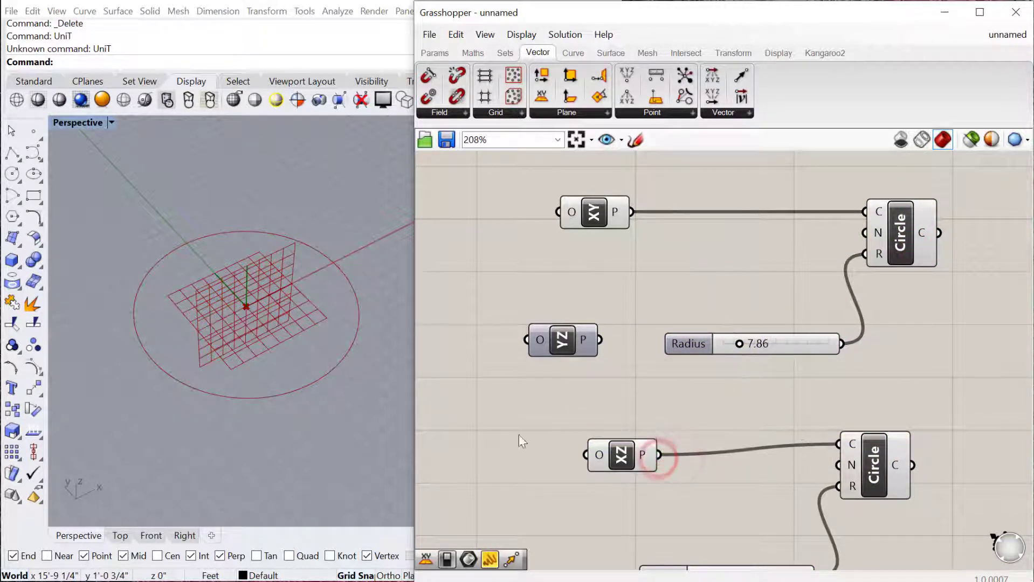
Step: Wire XY plane to the upper Circle's normal and XZ to the lower Circle
{"action": "right_click_drag", "start_coordinate": [751, 452], "coordinate": [743, 409]}
{"action": "mouse_move", "coordinate": [872, 192]}
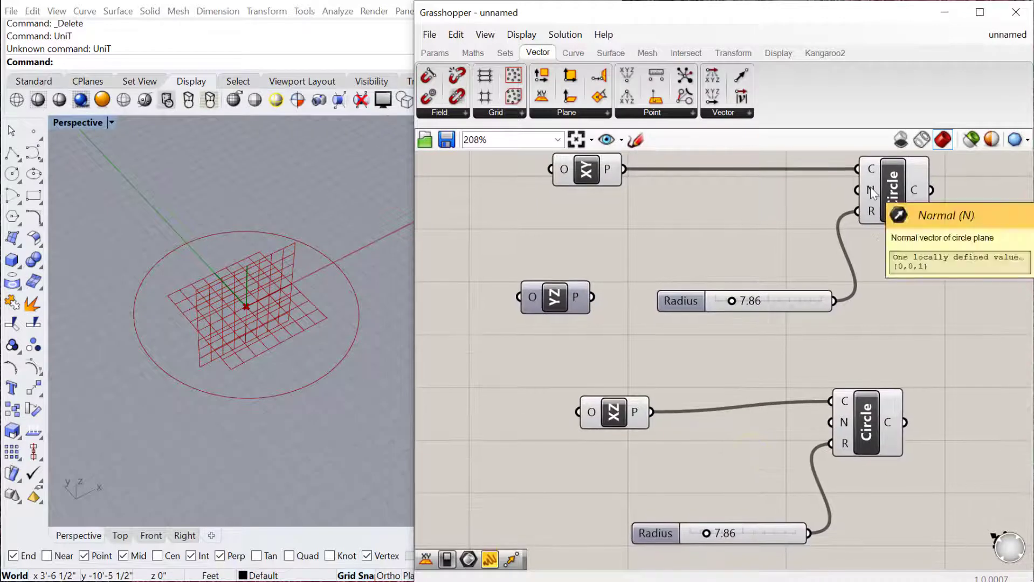
{"action": "right_click_drag", "start_coordinate": [739, 197], "coordinate": [728, 206]}
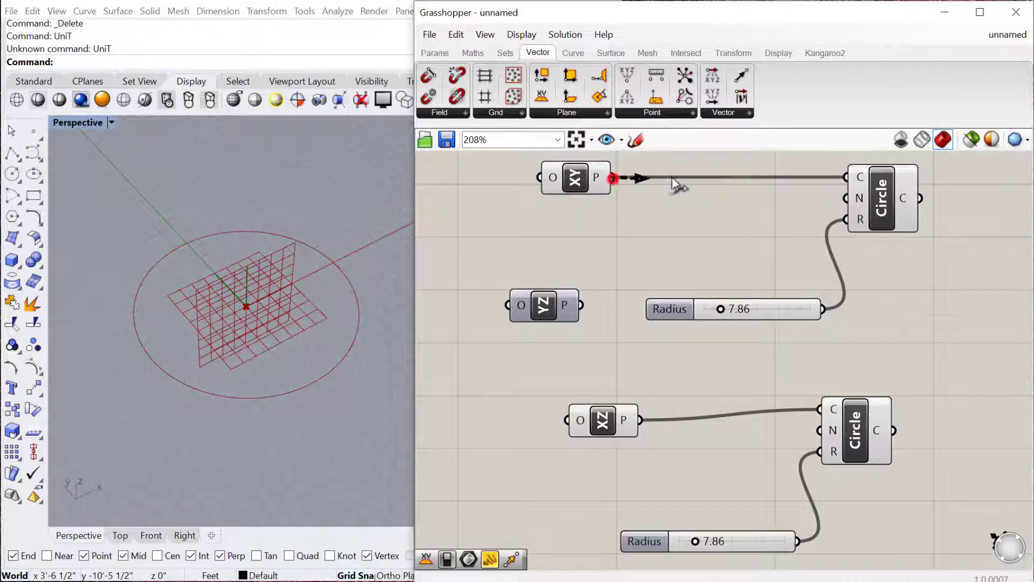
{"action": "left_click_drag", "start_coordinate": [672, 177], "coordinate": [835, 198]}
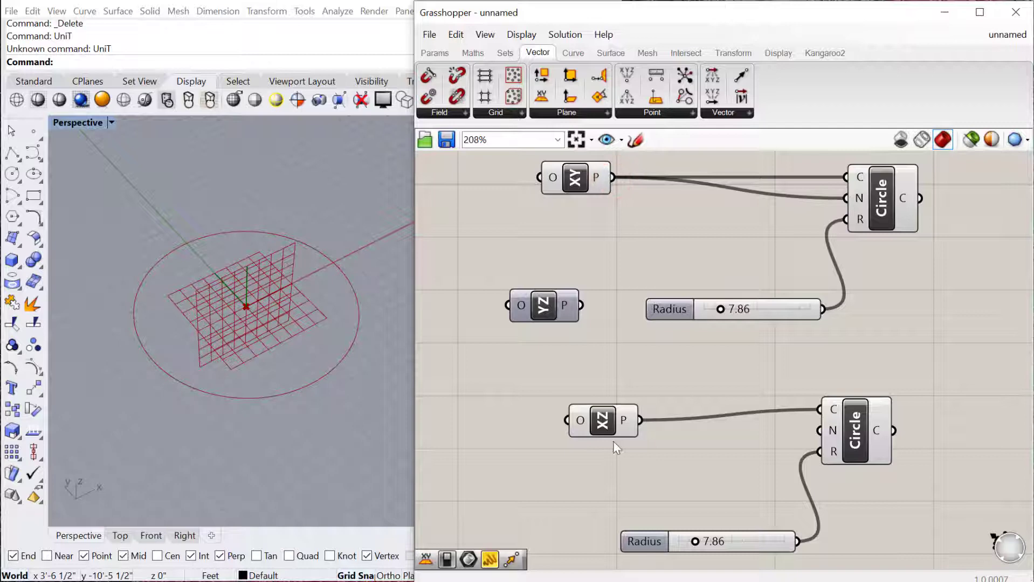
{"action": "left_click_drag", "start_coordinate": [803, 439], "coordinate": [819, 431]}
{"action": "right_click_drag", "start_coordinate": [196, 329], "coordinate": [276, 290]}
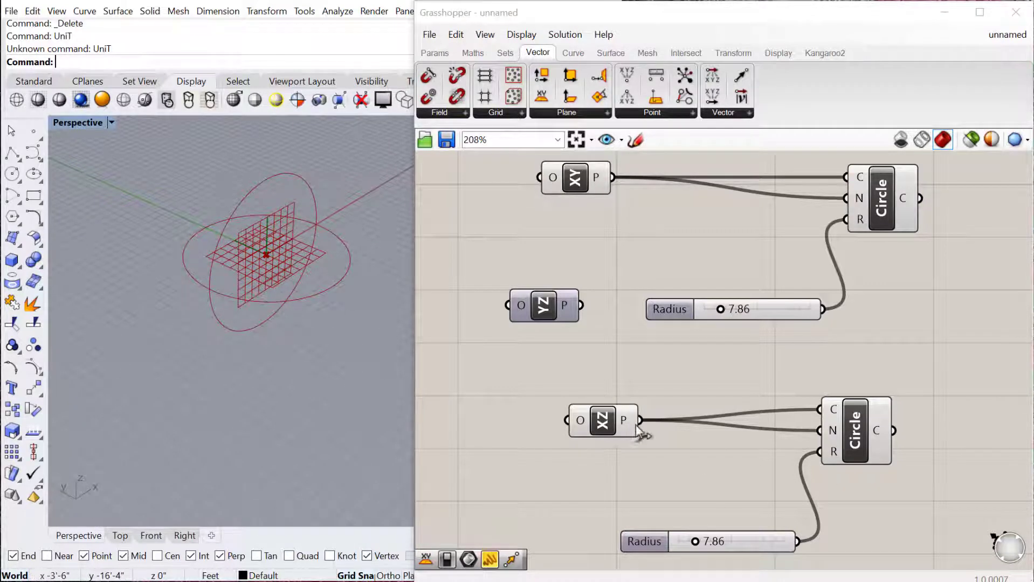
Step: Hide previews of the XY Plane and upper Circle, leaving the vertical XZ circle
{"action": "left_click_drag", "start_coordinate": [978, 258], "coordinate": [552, 188]}
{"action": "right_click", "coordinate": [718, 268]}
{"action": "left_click", "coordinate": [736, 294]}
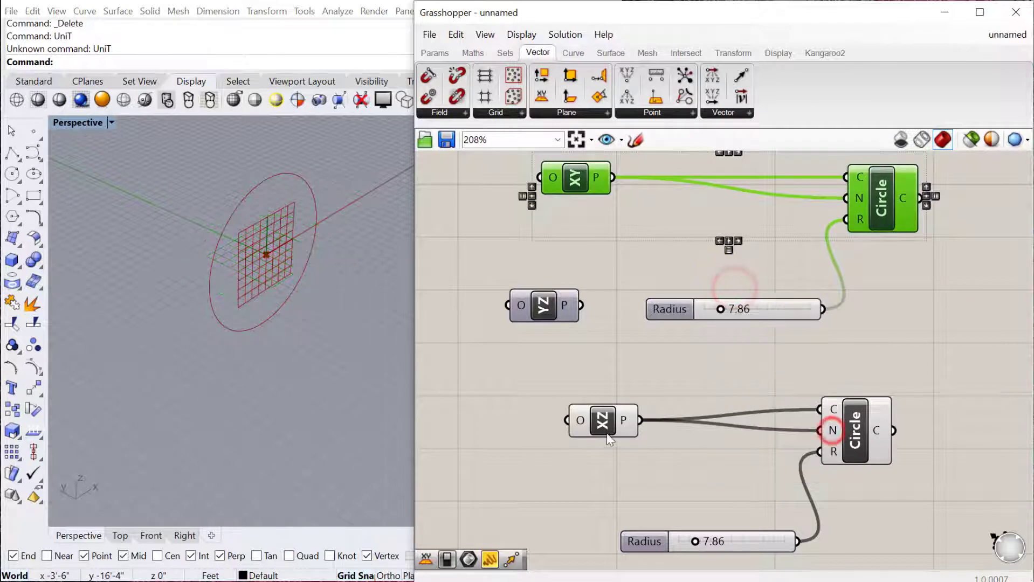
{"action": "left_click_drag", "start_coordinate": [609, 438], "coordinate": [618, 431]}
{"action": "right_click_drag", "start_coordinate": [333, 291], "coordinate": [272, 209]}
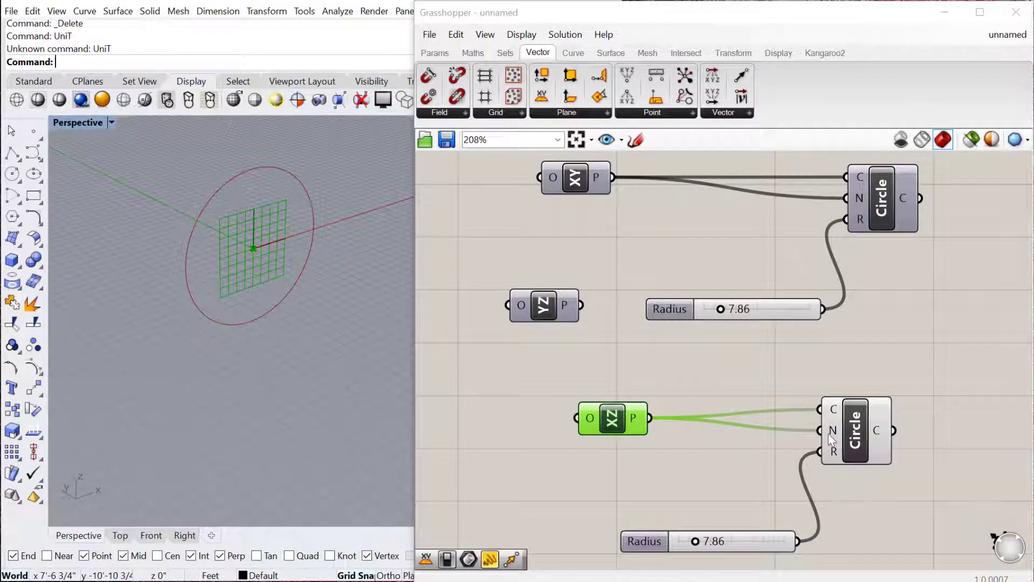
{"action": "left_click_drag", "start_coordinate": [664, 541], "coordinate": [595, 512]}
{"action": "mouse_move", "coordinate": [255, 324]}
{"action": "right_mouse_down"}
{"action": "mouse_move", "coordinate": [339, 312]}
{"action": "mouse_move", "coordinate": [249, 317]}
{"action": "right_mouse_up"}
{"action": "right_click_drag", "start_coordinate": [146, 223], "coordinate": [281, 308]}
{"action": "scroll", "coordinate": [572, 321], "scroll_direction": "down", "scroll_amount": 3}
Step: Delete the XZ Plane and wire YZ Plane into the lower Circle's centre and normal
{"action": "left_click_drag", "start_coordinate": [542, 317], "coordinate": [581, 511]}
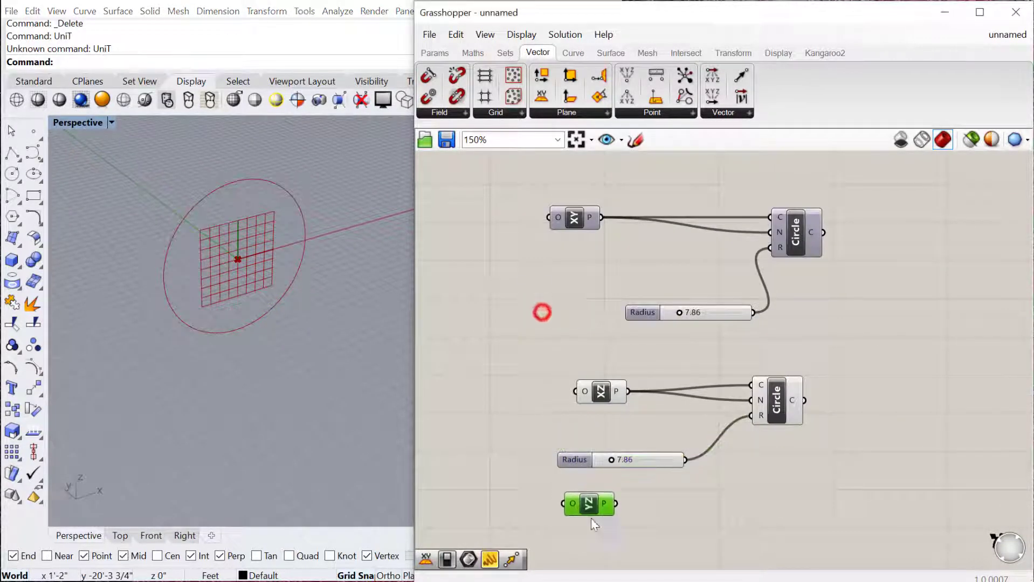
{"action": "left_click_drag", "start_coordinate": [808, 482], "coordinate": [682, 392]}
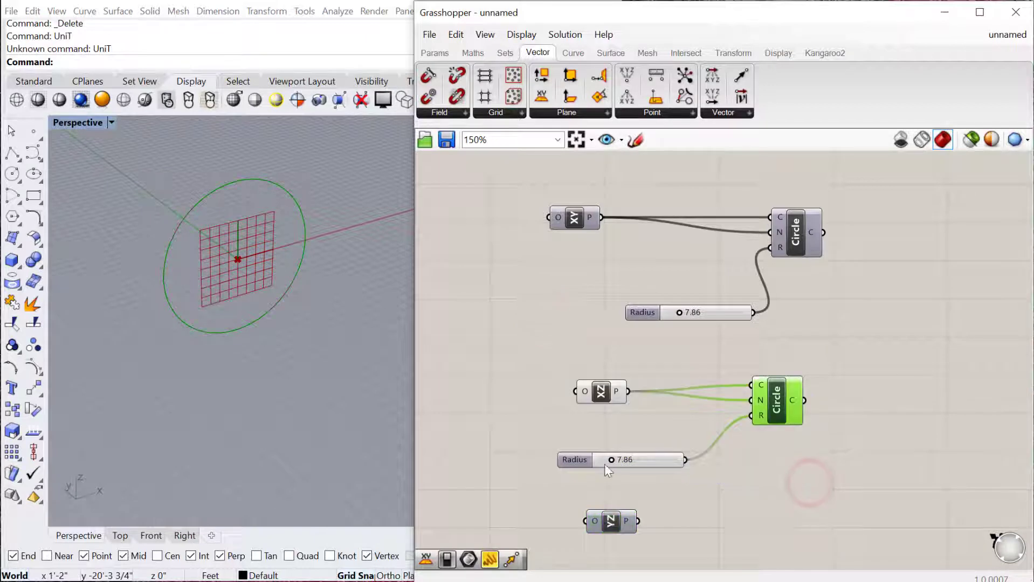
{"action": "left_click", "coordinate": [602, 399]}
{"action": "key", "text": "Delete"}
{"action": "left_click_drag", "start_coordinate": [611, 521], "coordinate": [751, 385]}
{"action": "left_click_drag", "start_coordinate": [641, 405], "coordinate": [767, 399]}
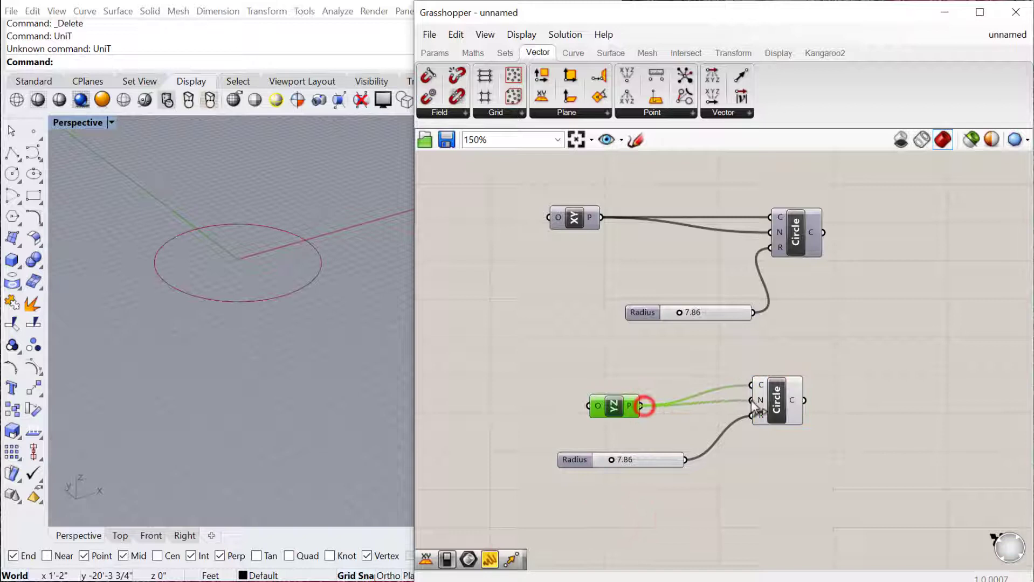
{"action": "right_click_drag", "start_coordinate": [176, 318], "coordinate": [244, 340]}
{"action": "left_click", "coordinate": [616, 399]}
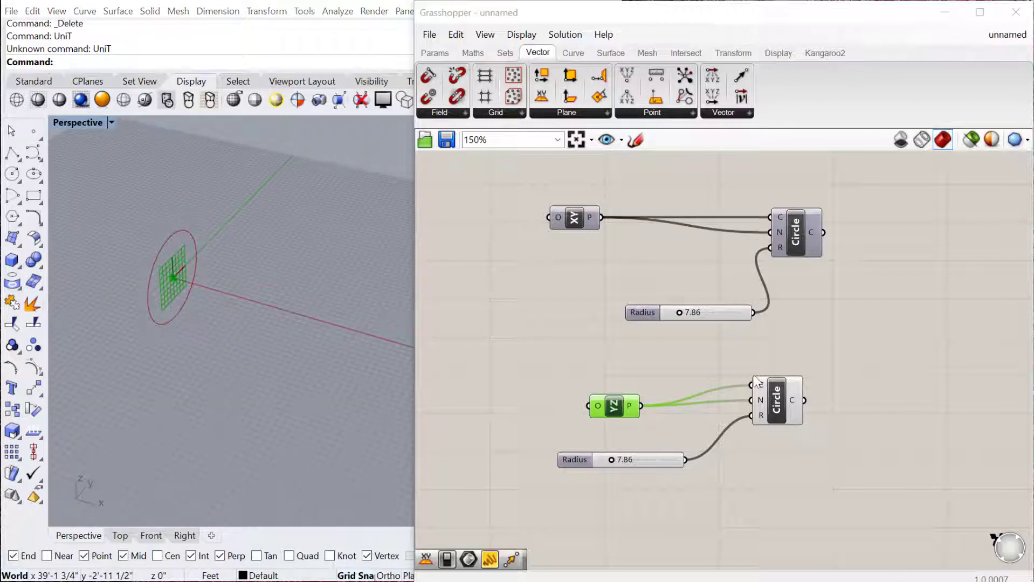
{"action": "scroll", "coordinate": [756, 381], "scroll_direction": "down", "scroll_amount": 4}
Step: Delete all components and place a Plane 3Pt component
{"action": "left_click_drag", "start_coordinate": [837, 485], "coordinate": [566, 199]}
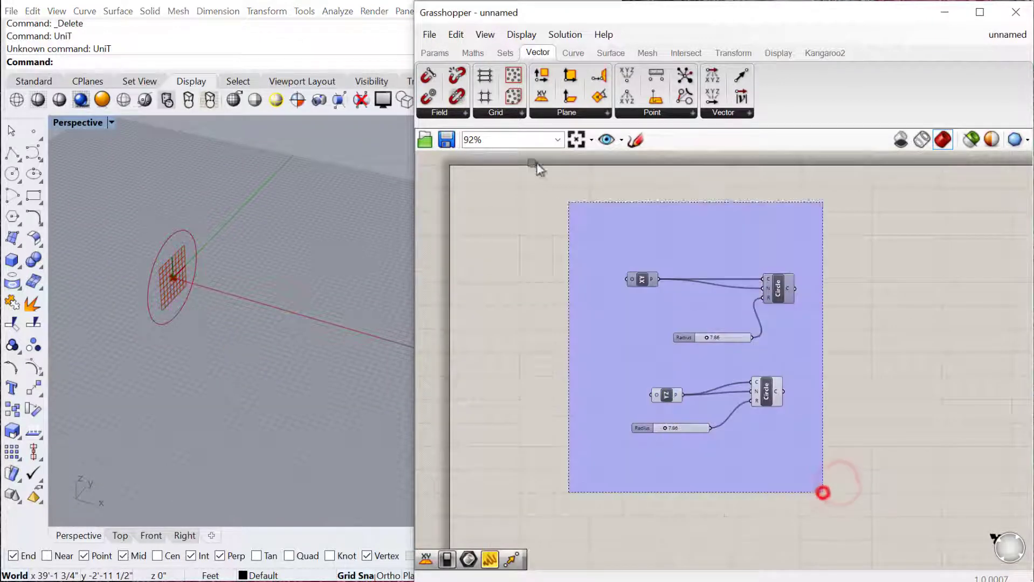
{"action": "key", "text": "Delete"}
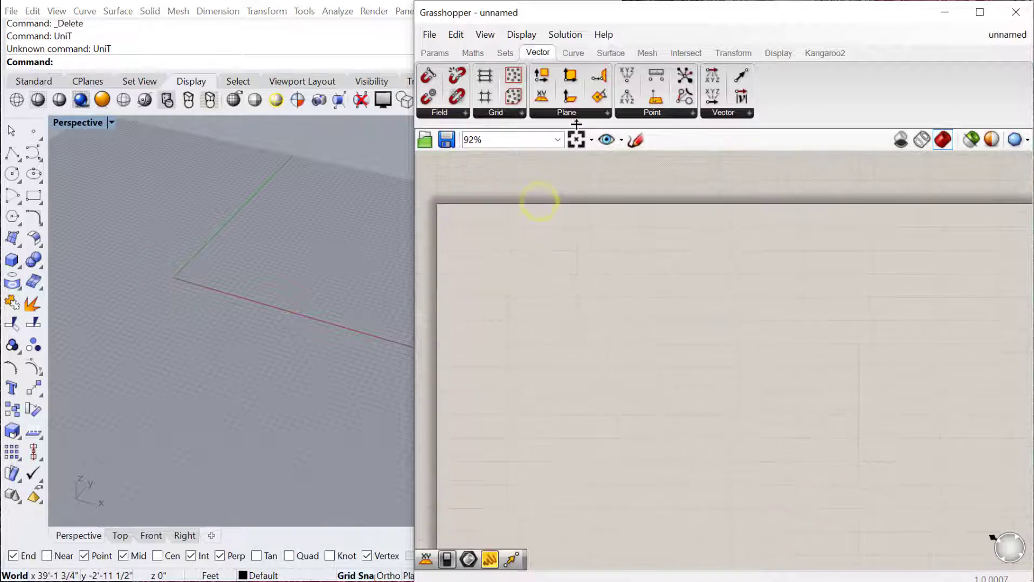
{"action": "left_click", "coordinate": [573, 114]}
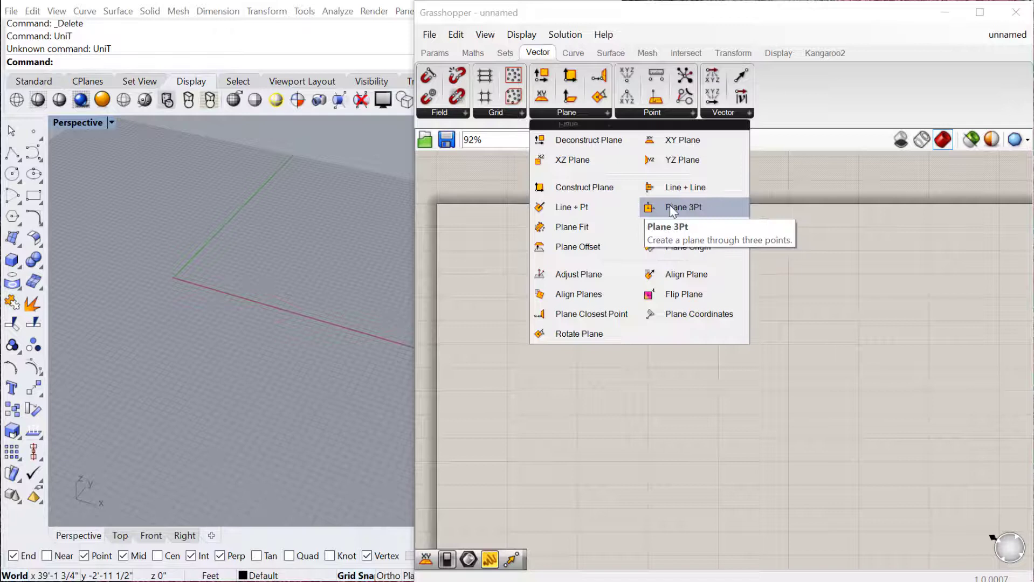
{"action": "left_click_drag", "start_coordinate": [671, 208], "coordinate": [624, 303]}
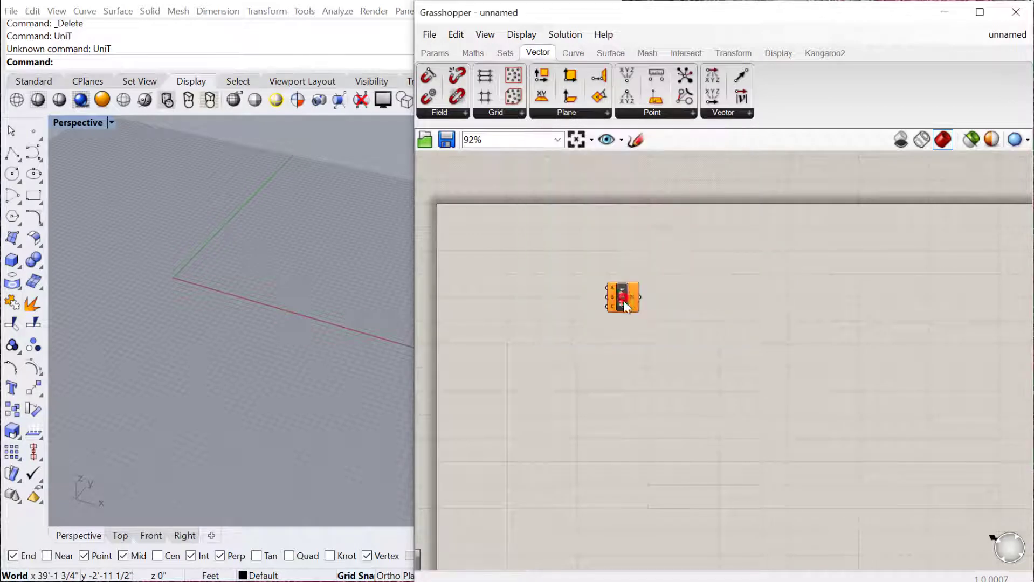
{"action": "scroll", "coordinate": [598, 302], "scroll_direction": "up", "scroll_amount": 3}
Step: Place three points in Rhino with Point and raise one of them
{"action": "right_click_drag", "start_coordinate": [183, 286], "coordinate": [197, 298]}
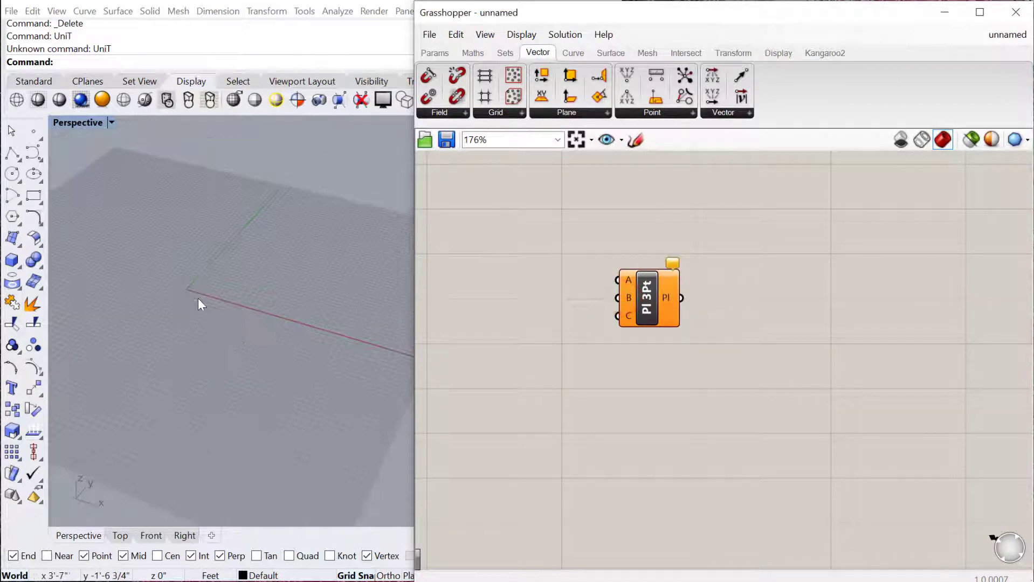
{"action": "type", "text": "Point"}
{"action": "key", "text": "Return"}
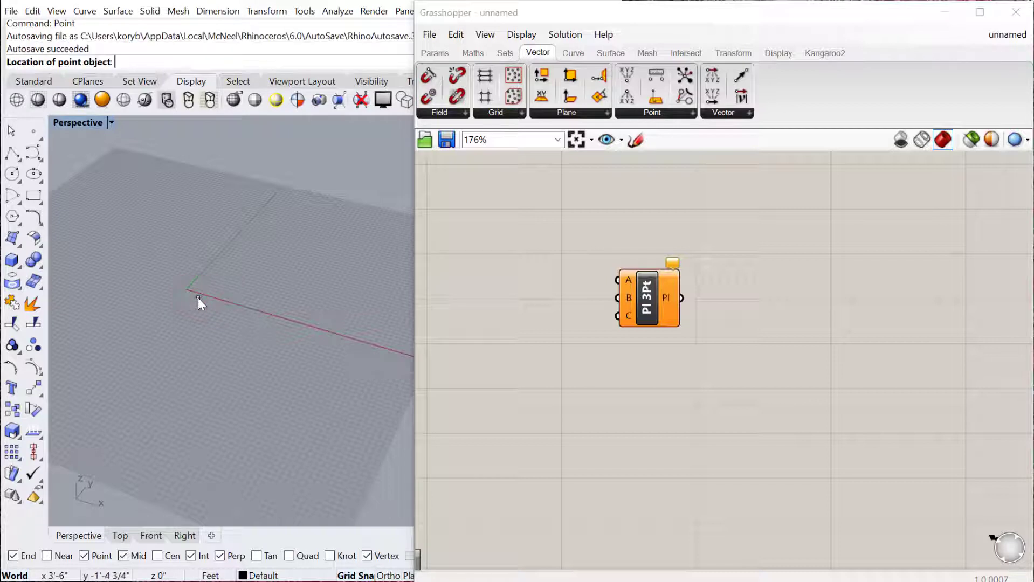
{"action": "left_click", "coordinate": [198, 297]}
{"action": "key", "text": "Return"}
{"action": "left_click", "coordinate": [146, 231]}
{"action": "key", "text": "Return"}
{"action": "left_click", "coordinate": [281, 279]}
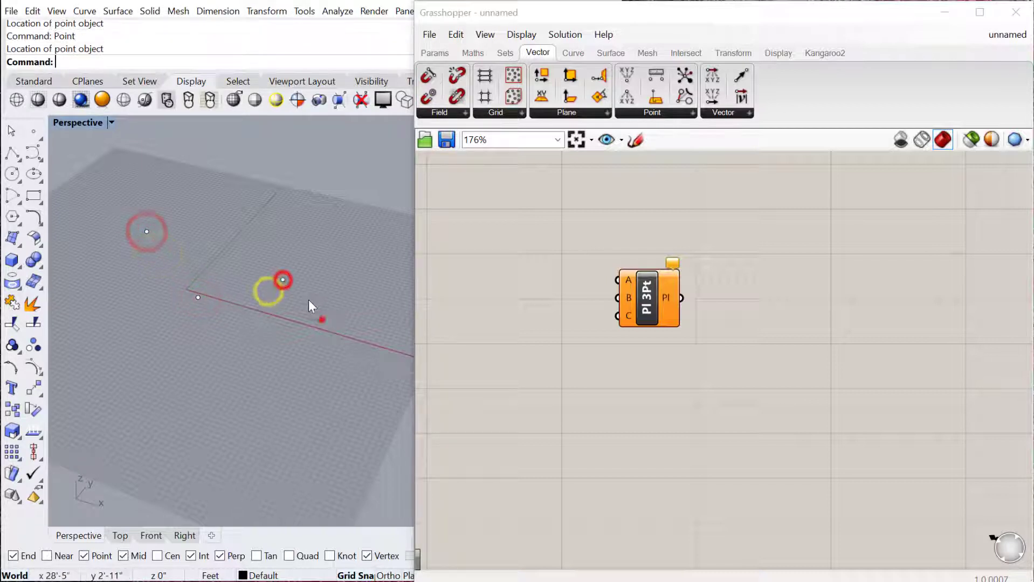
{"action": "left_click", "coordinate": [320, 322]}
{"action": "left_click_drag", "start_coordinate": [282, 253], "coordinate": [284, 200]}
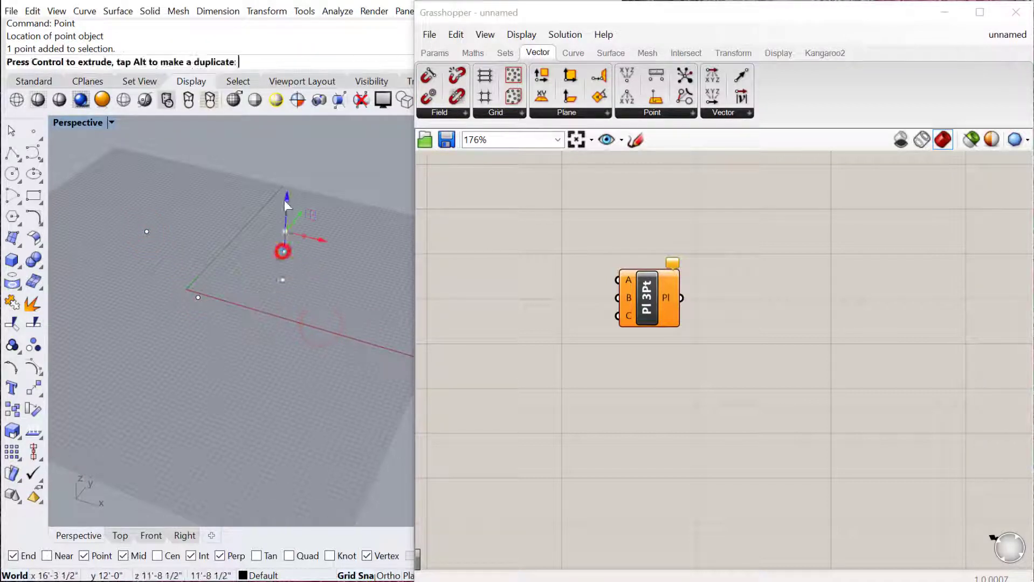
{"action": "right_click_drag", "start_coordinate": [268, 300], "coordinate": [215, 326]}
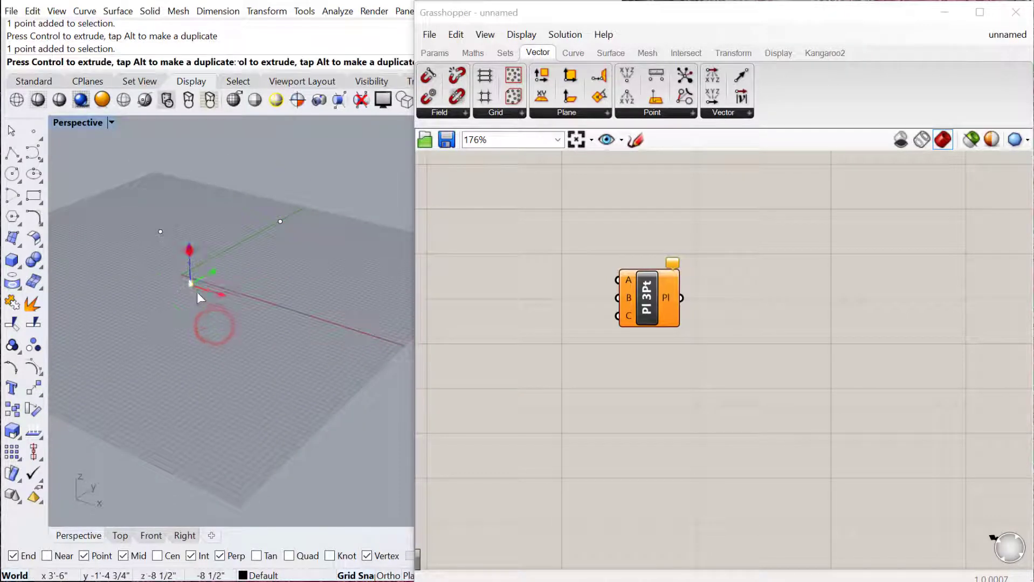
Step: Add a Pt parameter via 'point' search and make two copies
{"action": "left_click_drag", "start_coordinate": [190, 251], "coordinate": [191, 297]}
{"action": "double_click", "coordinate": [495, 266]}
{"action": "left_click", "coordinate": [492, 240]}
{"action": "type", "text": "point"}
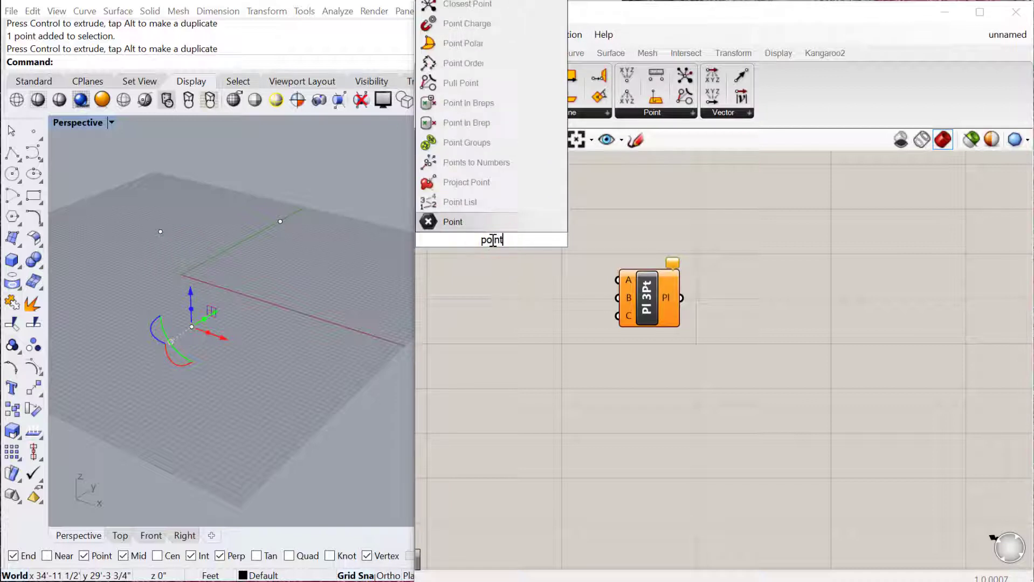
{"action": "key", "text": "Return"}
{"action": "left_click_drag", "start_coordinate": [492, 240], "coordinate": [499, 311], "text": "alt"}
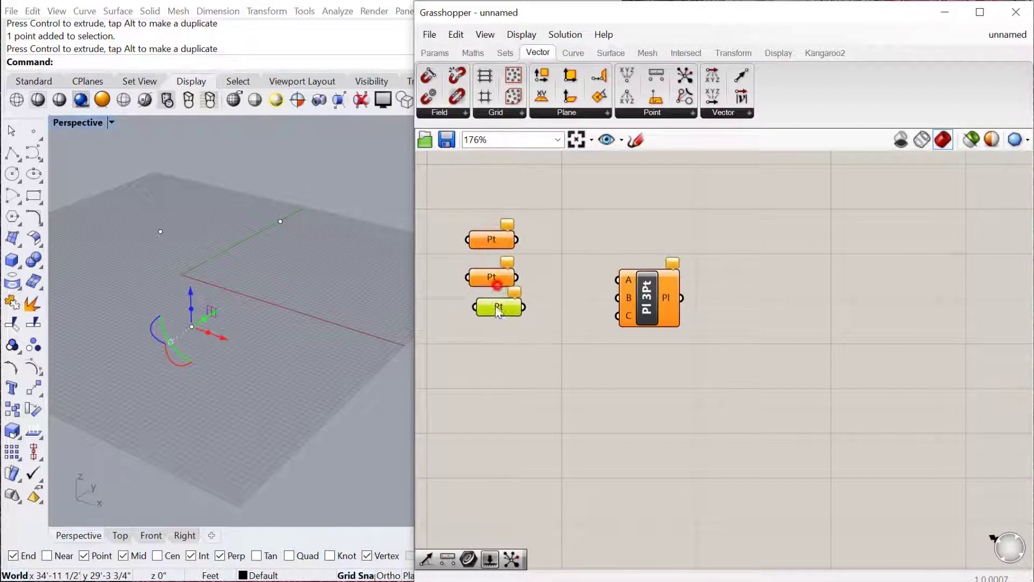
Step: Set the top two Pt parameters to reference the first two Rhino points
{"action": "right_click", "coordinate": [493, 239]}
{"action": "left_click", "coordinate": [539, 422]}
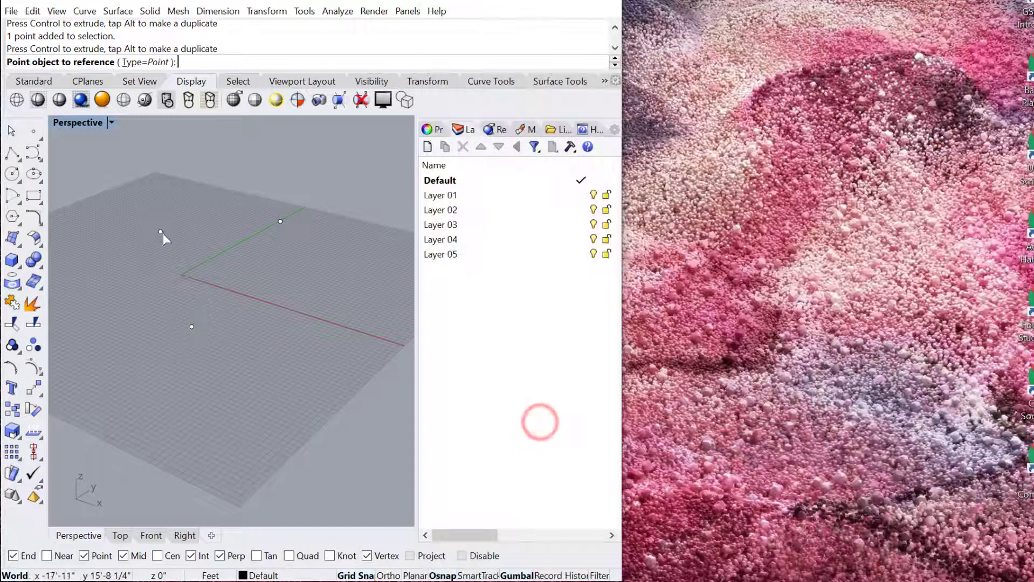
{"action": "left_click", "coordinate": [160, 231]}
{"action": "right_click", "coordinate": [478, 279]}
{"action": "left_click", "coordinate": [463, 261]}
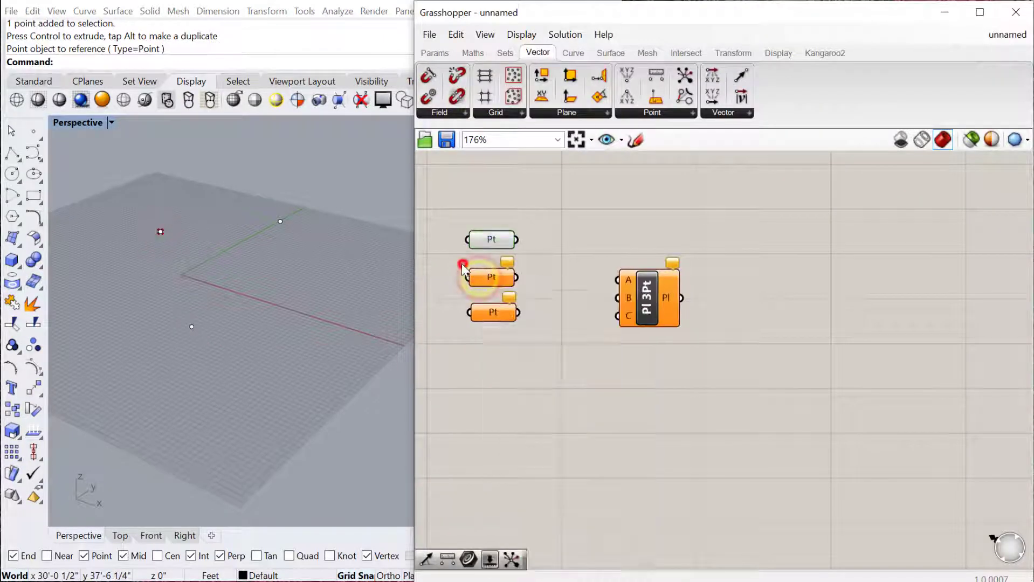
{"action": "right_click", "coordinate": [487, 272]}
{"action": "left_click", "coordinate": [500, 262]}
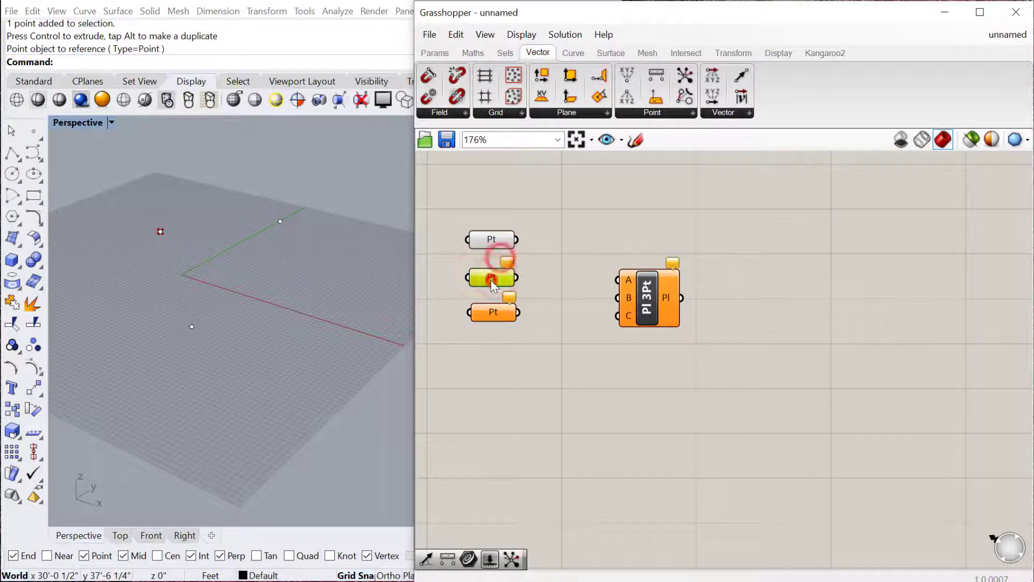
{"action": "right_click", "coordinate": [490, 276]}
{"action": "left_click", "coordinate": [542, 466]}
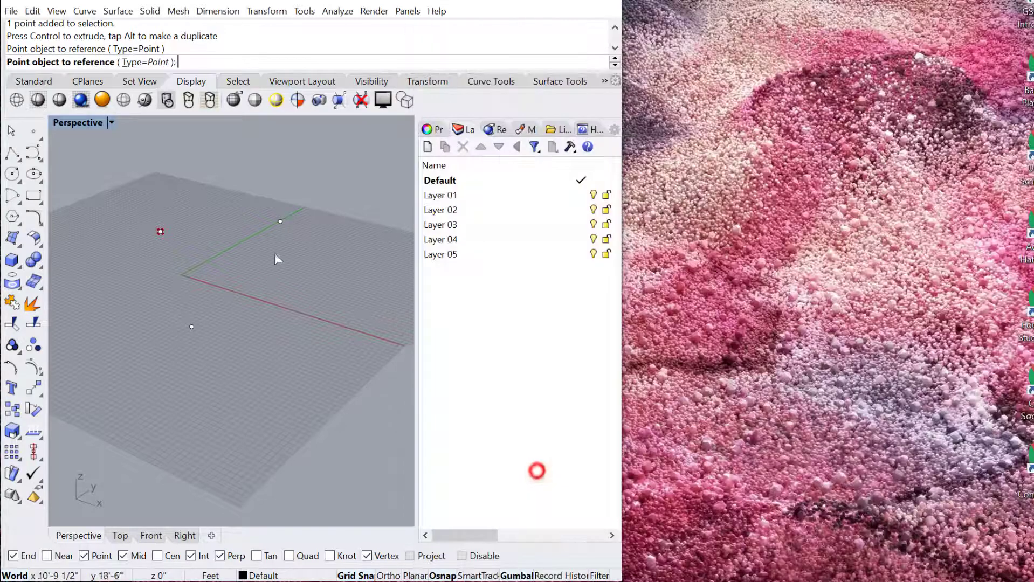
{"action": "left_click", "coordinate": [280, 220]}
Step: Set the third Pt parameter to reference the third Rhino point
{"action": "left_click", "coordinate": [570, 386]}
{"action": "left_click", "coordinate": [500, 314]}
{"action": "right_click", "coordinate": [502, 317]}
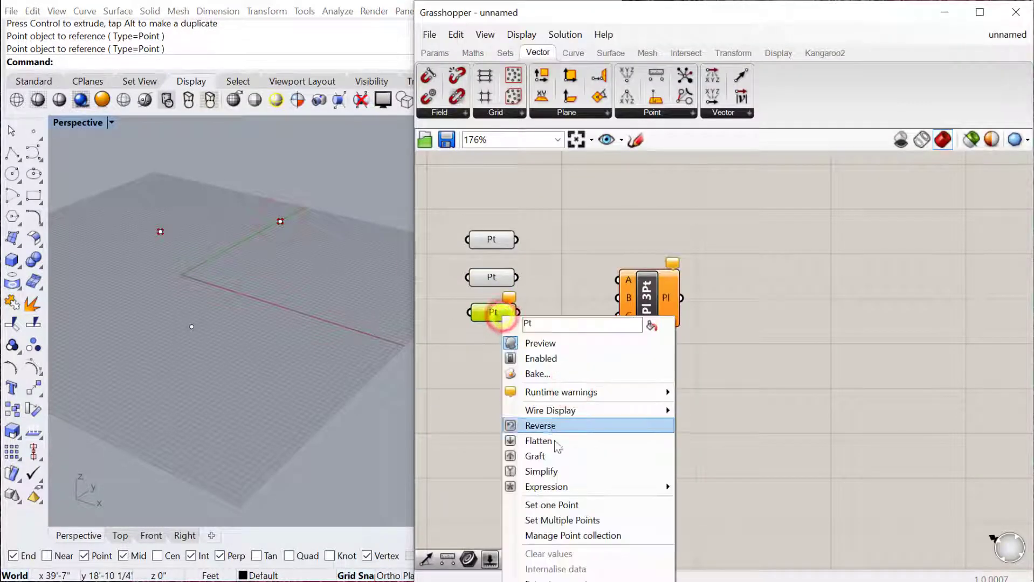
{"action": "left_click", "coordinate": [542, 502]}
{"action": "left_click", "coordinate": [192, 327]}
{"action": "left_click", "coordinate": [547, 342]}
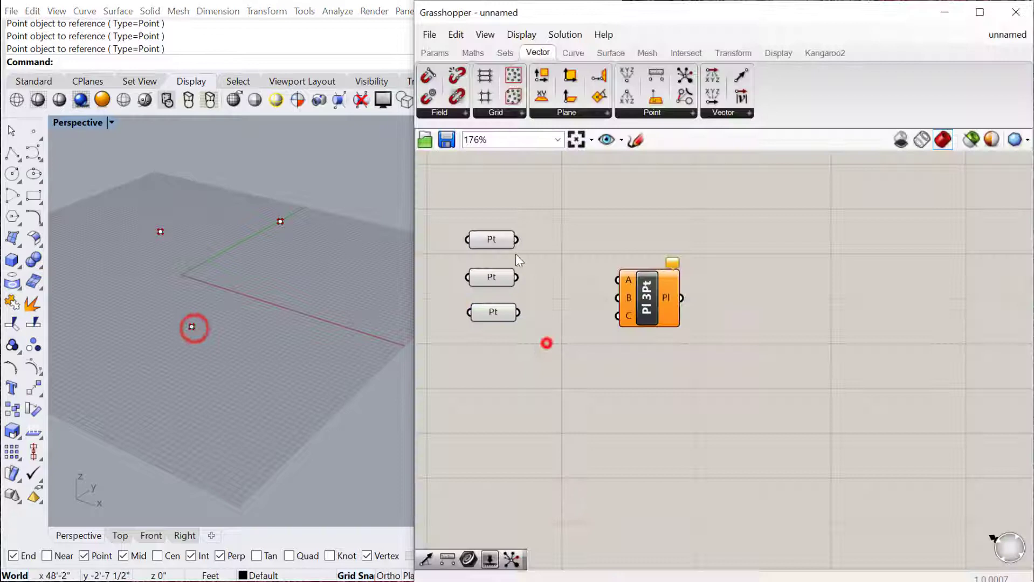
Step: Wire the three Pt parameters into Plane 3Pt inputs A, B and C
{"action": "left_click_drag", "start_coordinate": [516, 239], "coordinate": [618, 280]}
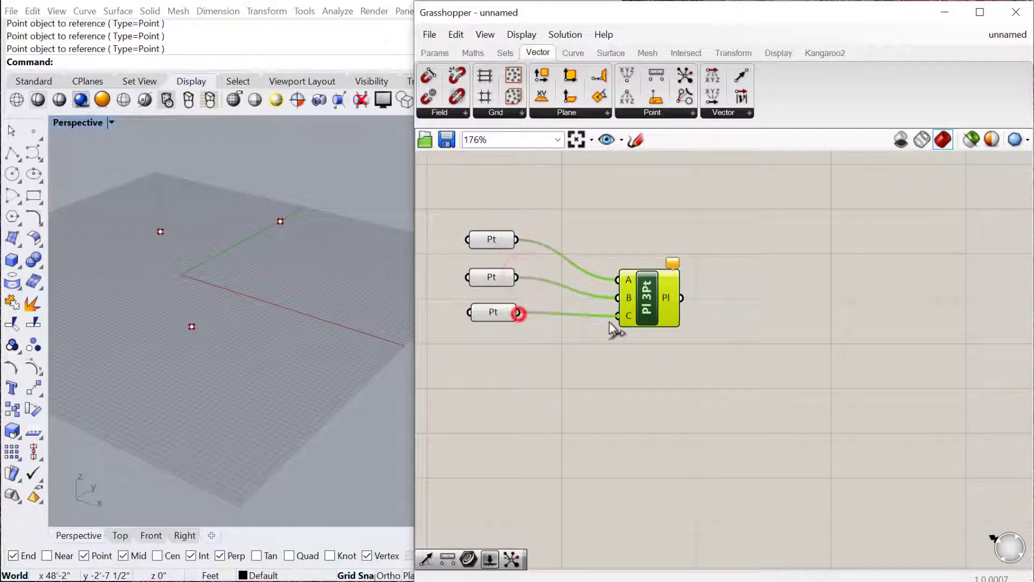
{"action": "left_click_drag", "start_coordinate": [609, 321], "coordinate": [627, 281]}
{"action": "right_click_drag", "start_coordinate": [256, 304], "coordinate": [316, 317]}
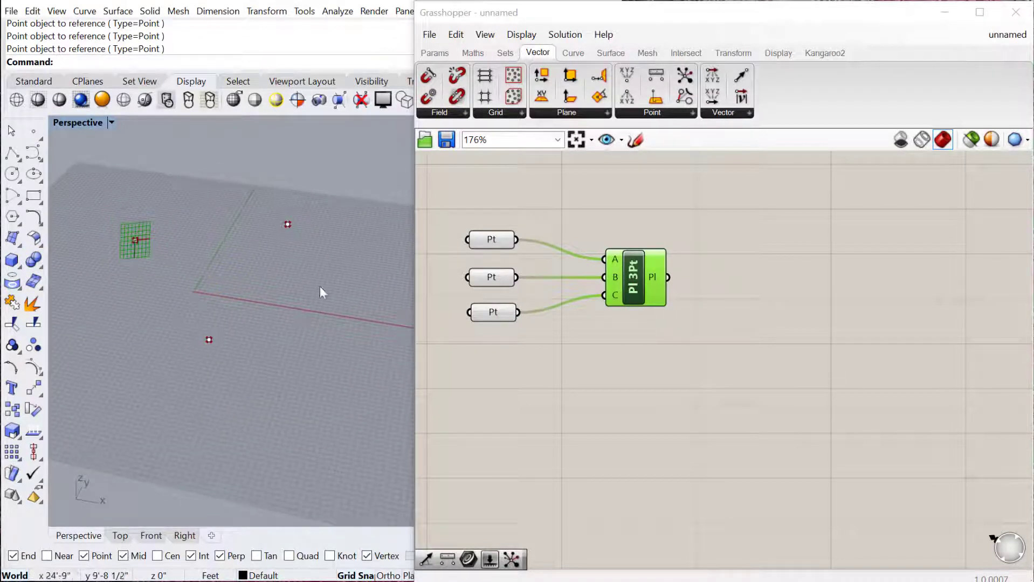
Step: Add a Circle using the Plane 3Pt plane, with the second point as centre
{"action": "double_click", "coordinate": [785, 323]}
{"action": "type", "text": "circl"}
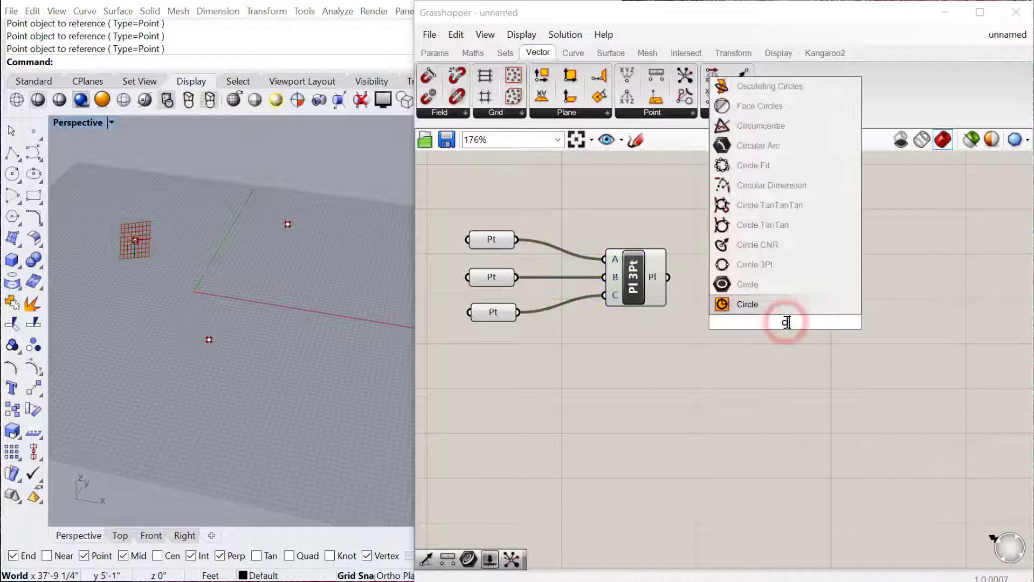
{"action": "left_click", "coordinate": [768, 262]}
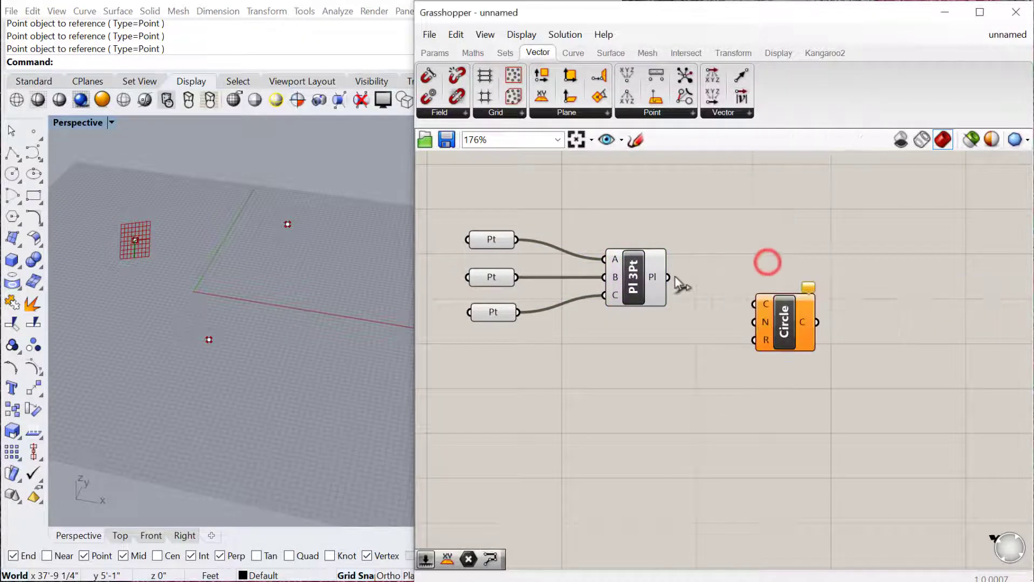
{"action": "left_click_drag", "start_coordinate": [675, 277], "coordinate": [753, 322]}
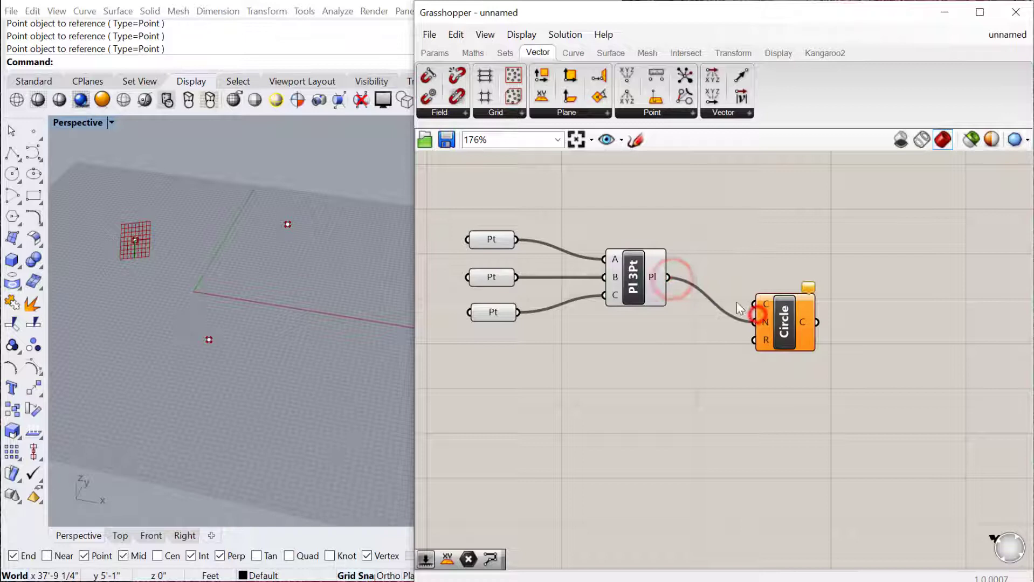
{"action": "left_click_drag", "start_coordinate": [516, 239], "coordinate": [727, 297]}
{"action": "left_click_drag", "start_coordinate": [518, 277], "coordinate": [764, 283]}
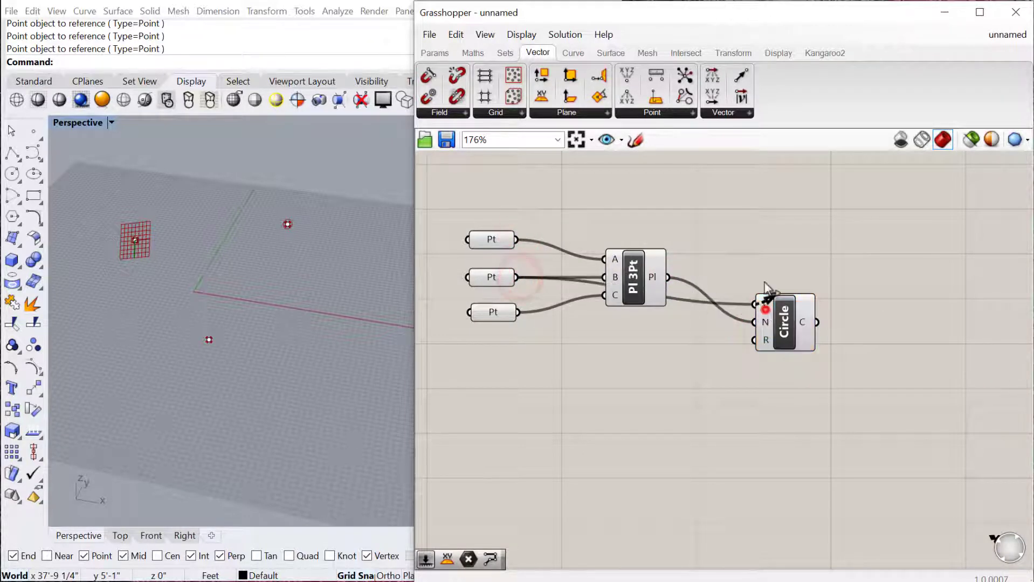
{"action": "left_click", "coordinate": [669, 277]}
{"action": "left_click_drag", "start_coordinate": [778, 323], "coordinate": [758, 233]}
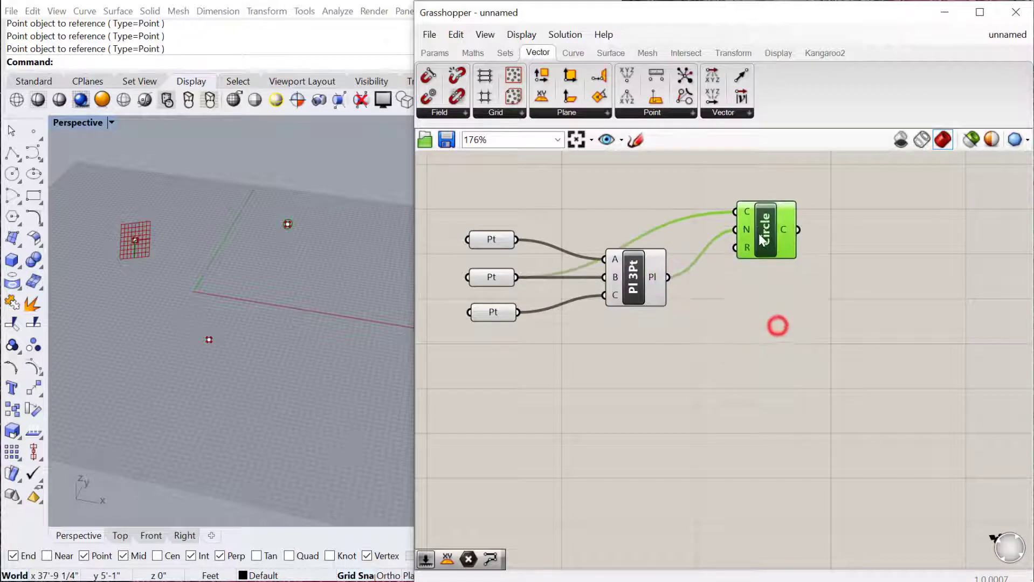
Step: Add a 2<30 slider to the Circle's radius and set it to 20.41
{"action": "double_click", "coordinate": [743, 375]}
{"action": "type", "text": "2<3"}
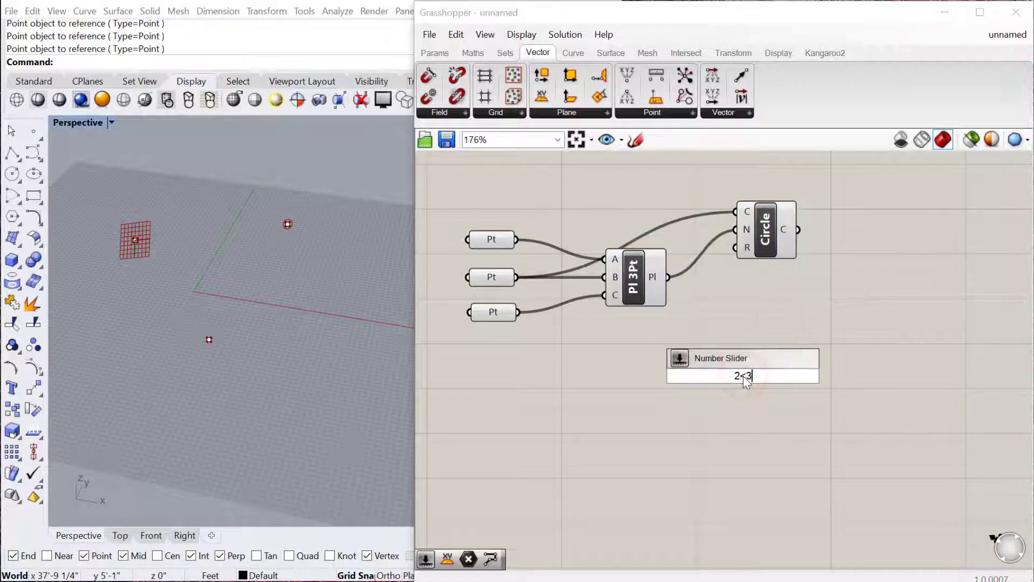
{"action": "type", "text": "0."}
{"action": "key", "text": "Return"}
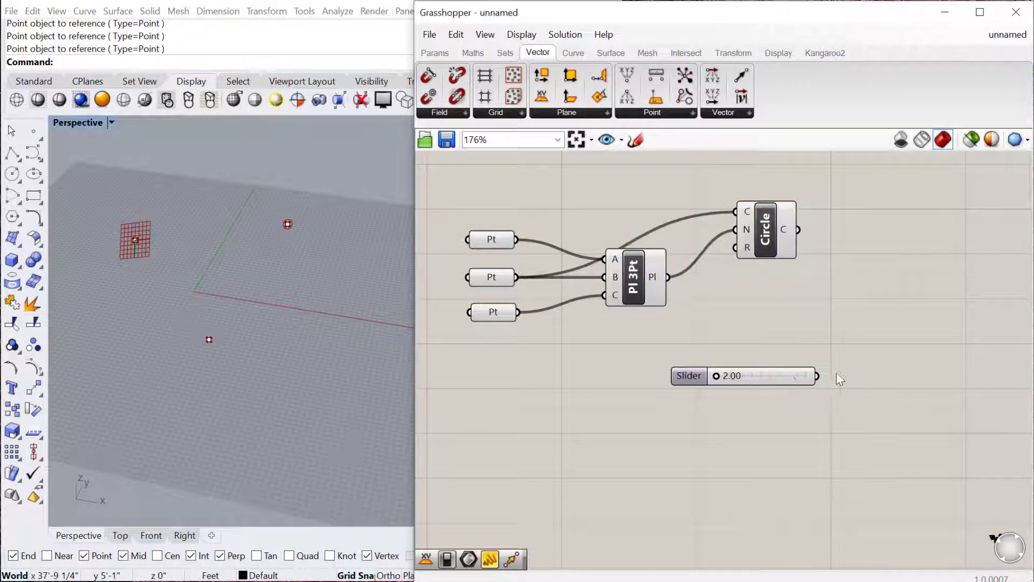
{"action": "left_click_drag", "start_coordinate": [776, 312], "coordinate": [782, 239]}
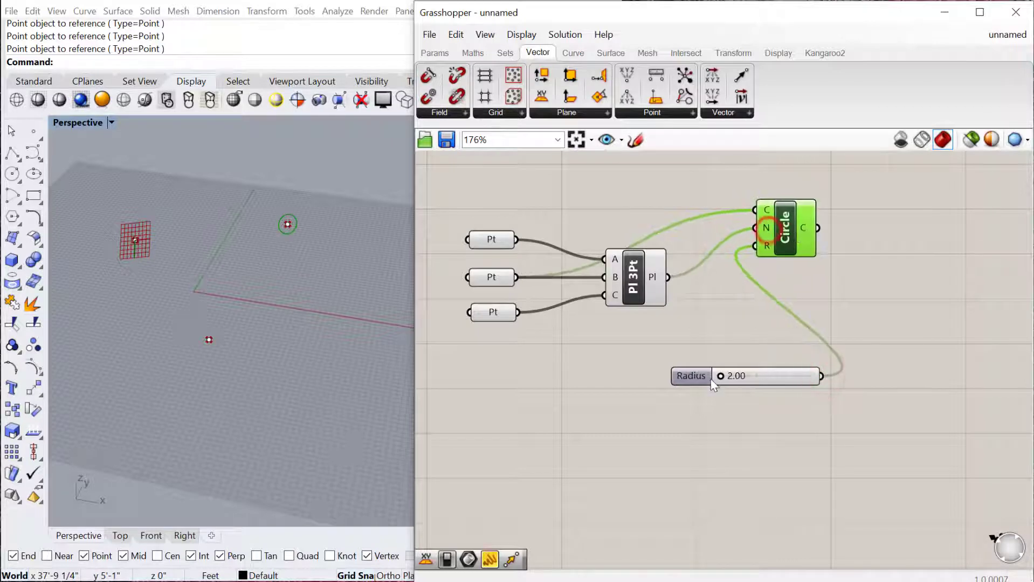
{"action": "left_click_drag", "start_coordinate": [721, 376], "coordinate": [779, 376]}
{"action": "mouse_move", "coordinate": [302, 358]}
{"action": "right_mouse_down"}
{"action": "mouse_move", "coordinate": [290, 366]}
{"action": "mouse_move", "coordinate": [301, 369]}
{"action": "right_mouse_up"}
{"action": "scroll", "coordinate": [631, 388], "scroll_direction": "down", "scroll_amount": 2}
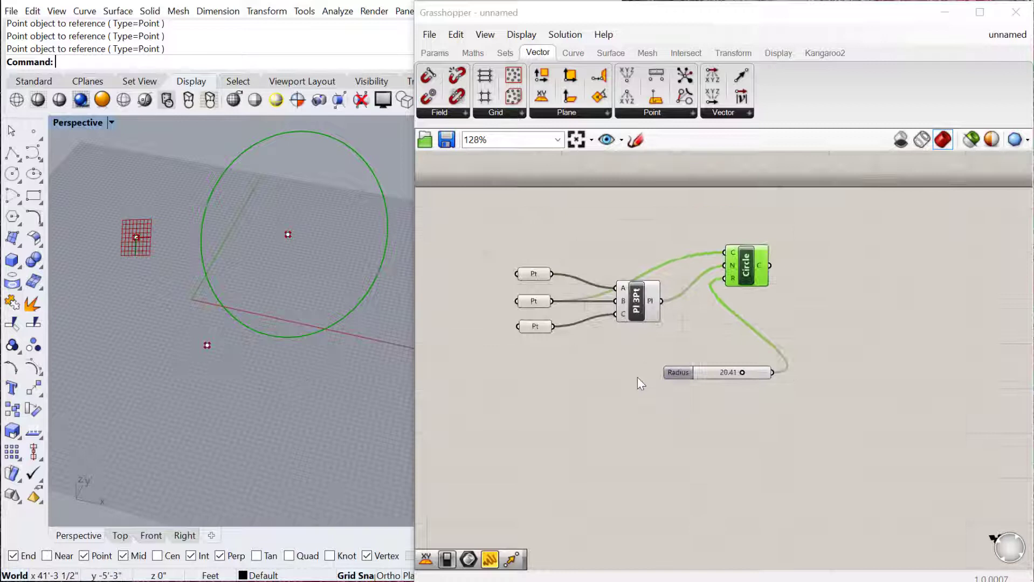
Step: Place two new points in Rhino, one left and one lower right
{"action": "left_click", "coordinate": [233, 388]}
{"action": "type", "text": "Po"}
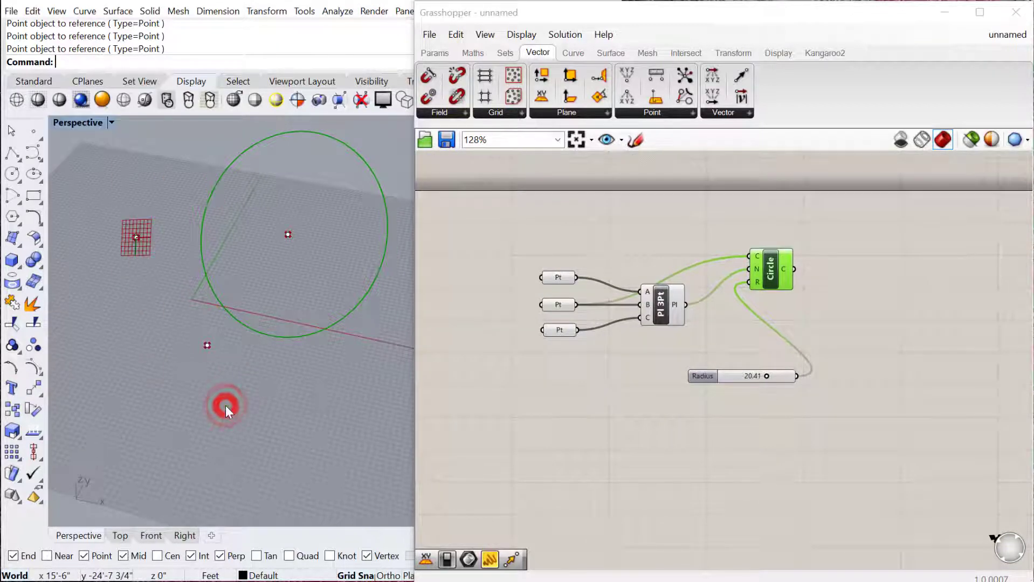
{"action": "left_click", "coordinate": [189, 421]}
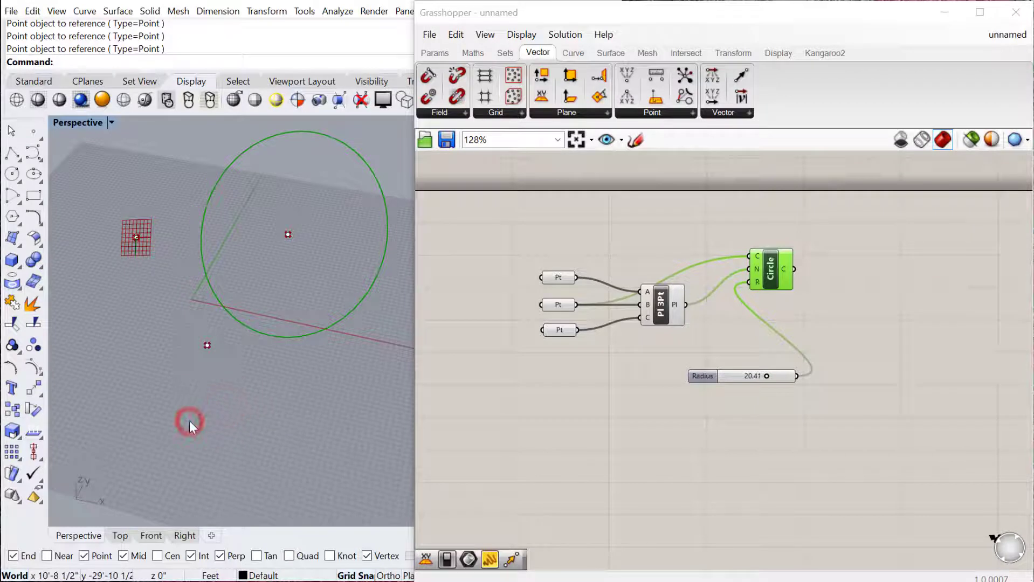
{"action": "key", "text": "Return"}
{"action": "left_click", "coordinate": [105, 342]}
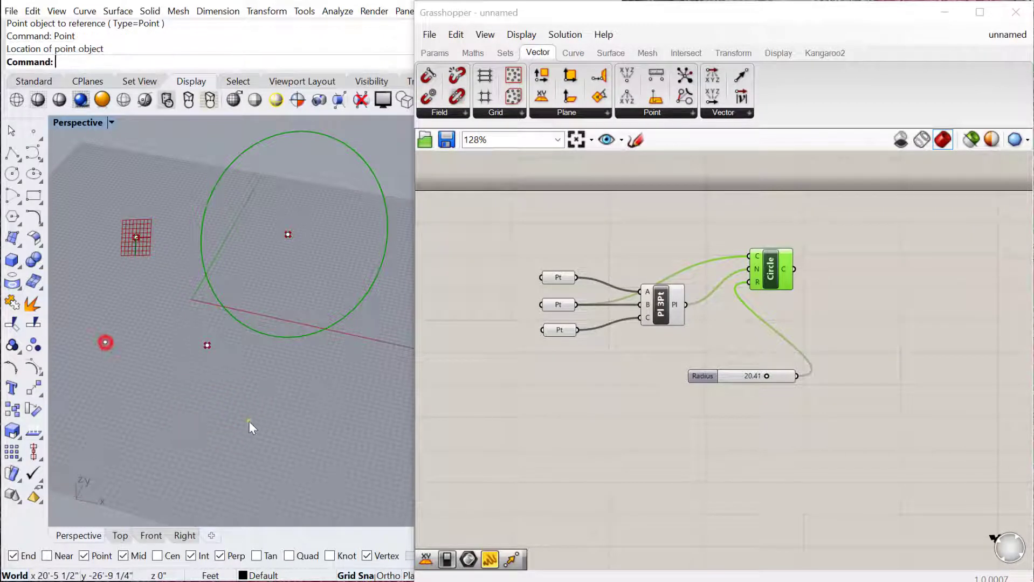
{"action": "right_click", "coordinate": [249, 421]}
{"action": "left_click", "coordinate": [345, 384]}
Step: Copy two Pt parameters to below the existing definition
{"action": "left_click", "coordinate": [544, 419]}
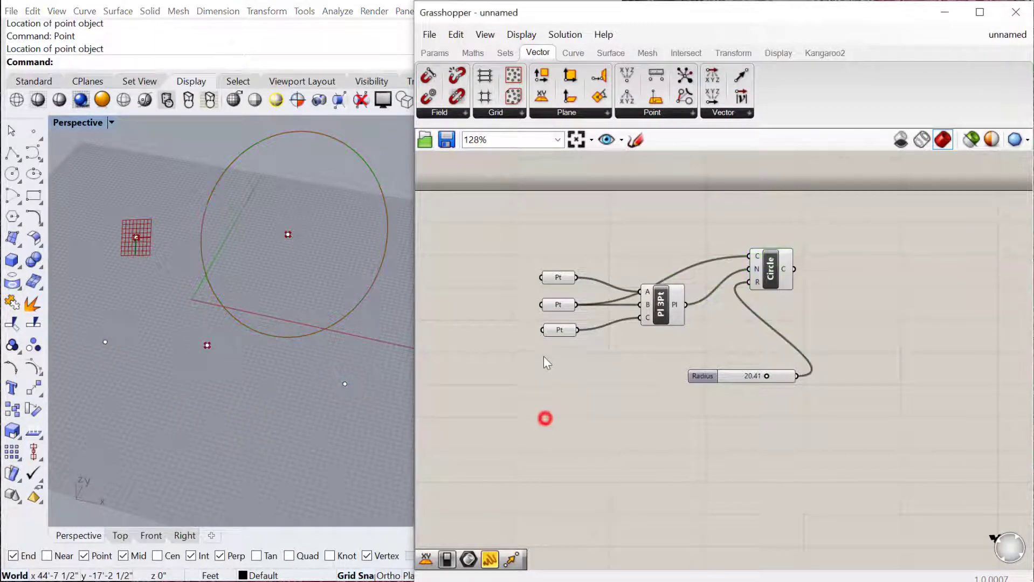
{"action": "mouse_move", "coordinate": [573, 371]}
{"action": "left_mouse_down"}
{"action": "mouse_move", "coordinate": [540, 300]}
{"action": "mouse_move", "coordinate": [571, 336]}
{"action": "mouse_move", "coordinate": [569, 376]}
{"action": "left_mouse_up"}
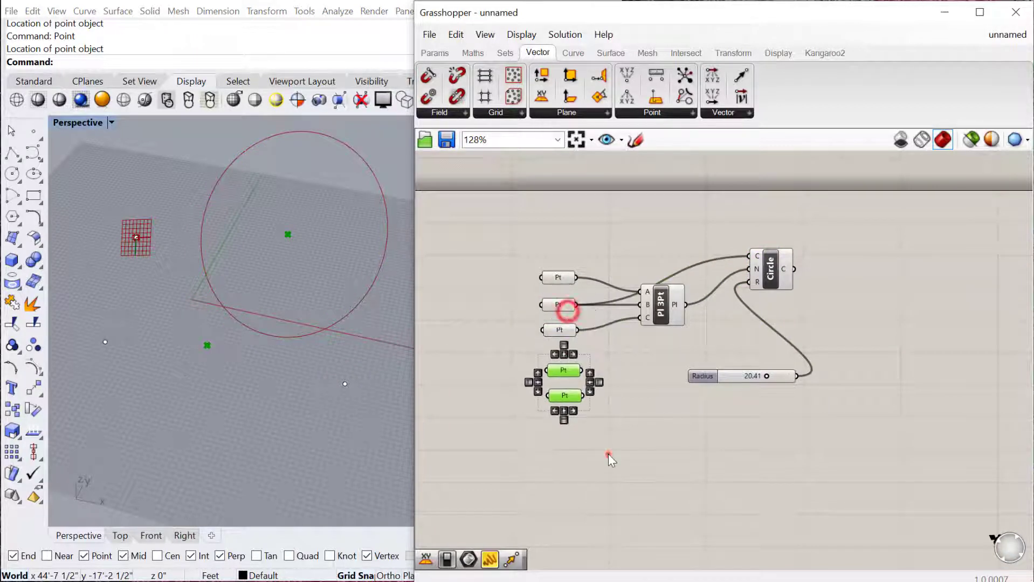
{"action": "left_click", "coordinate": [608, 454]}
{"action": "left_click", "coordinate": [149, 381]}
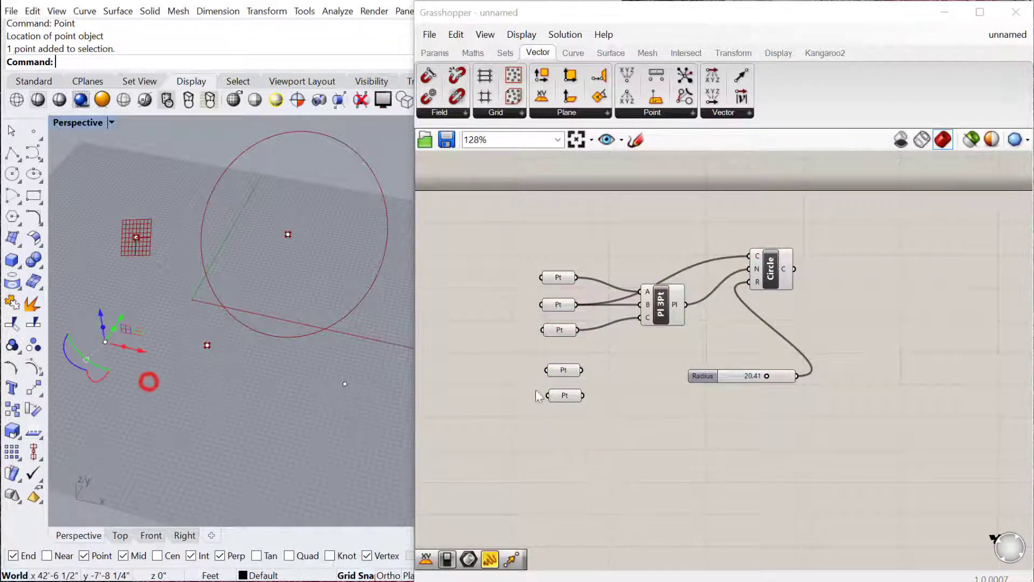
Step: Set the two copied Pt parameters to reference the two new Rhino points
{"action": "right_click", "coordinate": [576, 374]}
{"action": "left_click", "coordinate": [614, 533]}
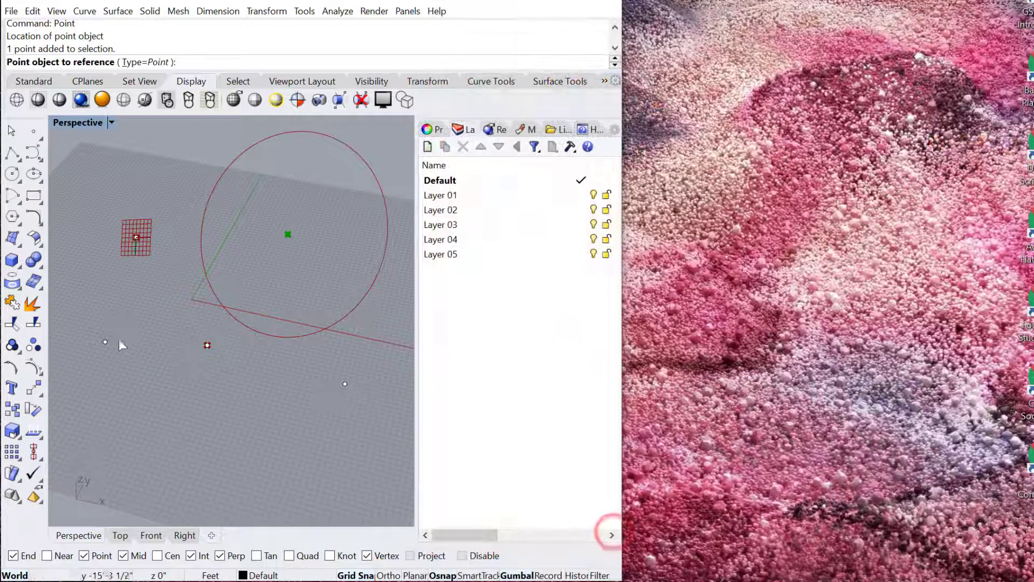
{"action": "left_click", "coordinate": [105, 342]}
{"action": "right_click", "coordinate": [562, 395]}
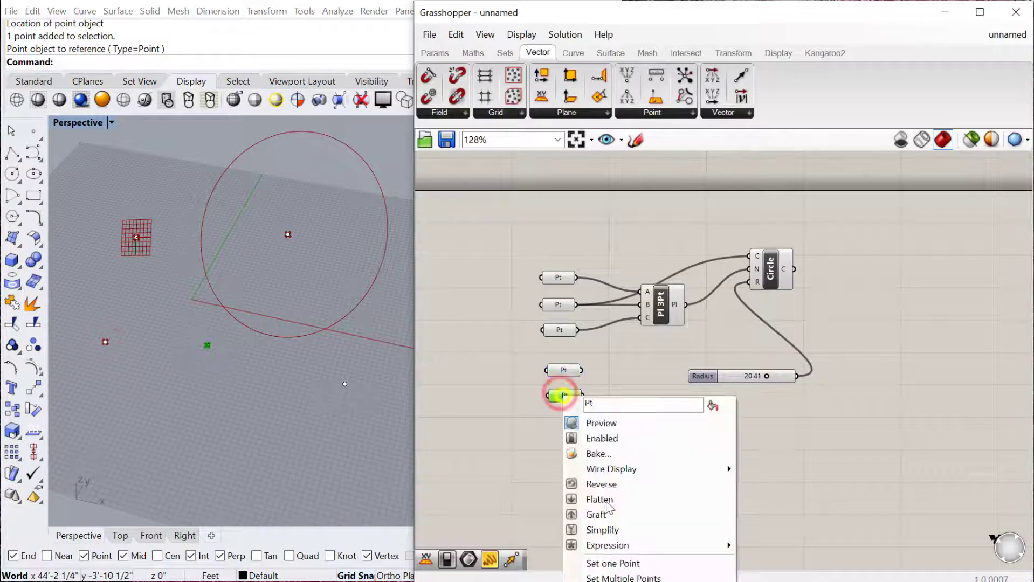
{"action": "left_click", "coordinate": [612, 563]}
{"action": "left_click", "coordinate": [343, 385]}
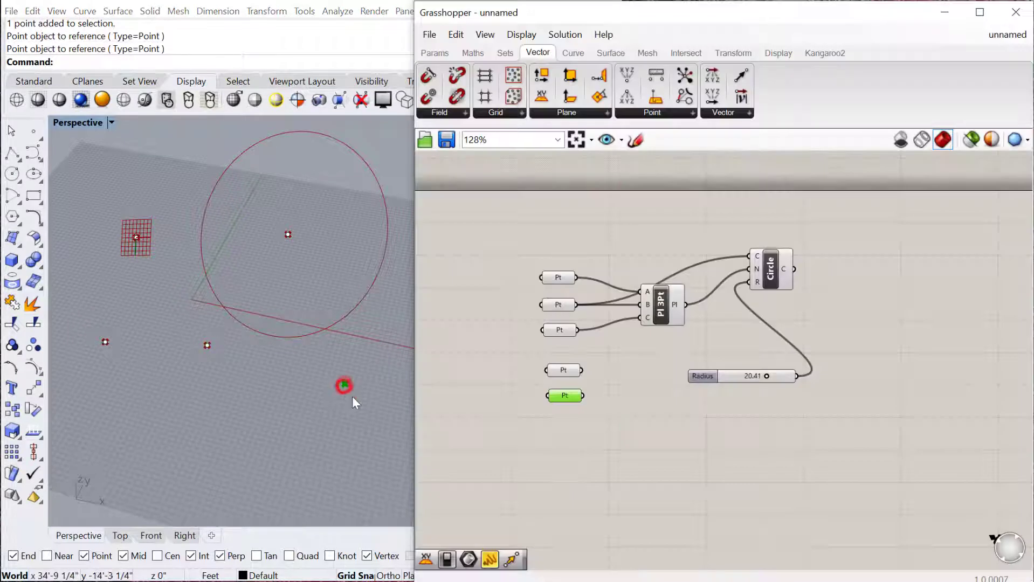
Step: Add a Plane Fit component via the 'pl' canvas search and position it
{"action": "double_click", "coordinate": [604, 462]}
{"action": "type", "text": "plane"}
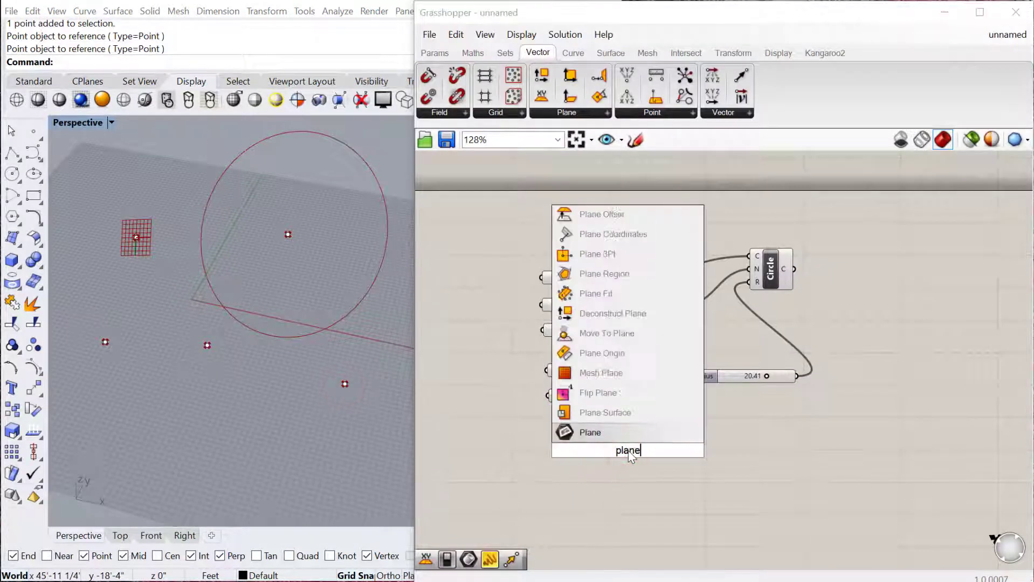
{"action": "left_click", "coordinate": [598, 293]}
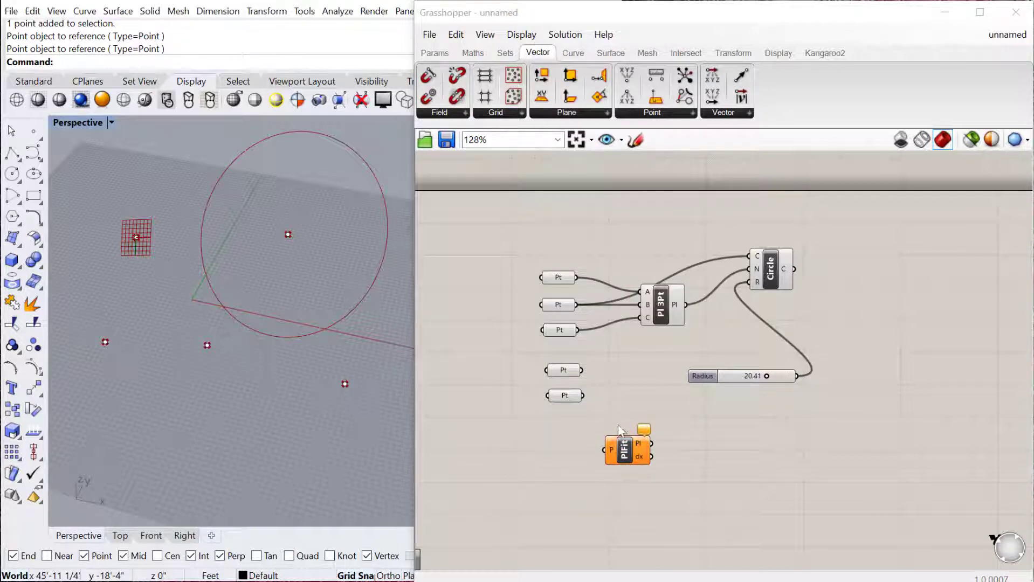
{"action": "left_click_drag", "start_coordinate": [623, 438], "coordinate": [656, 432]}
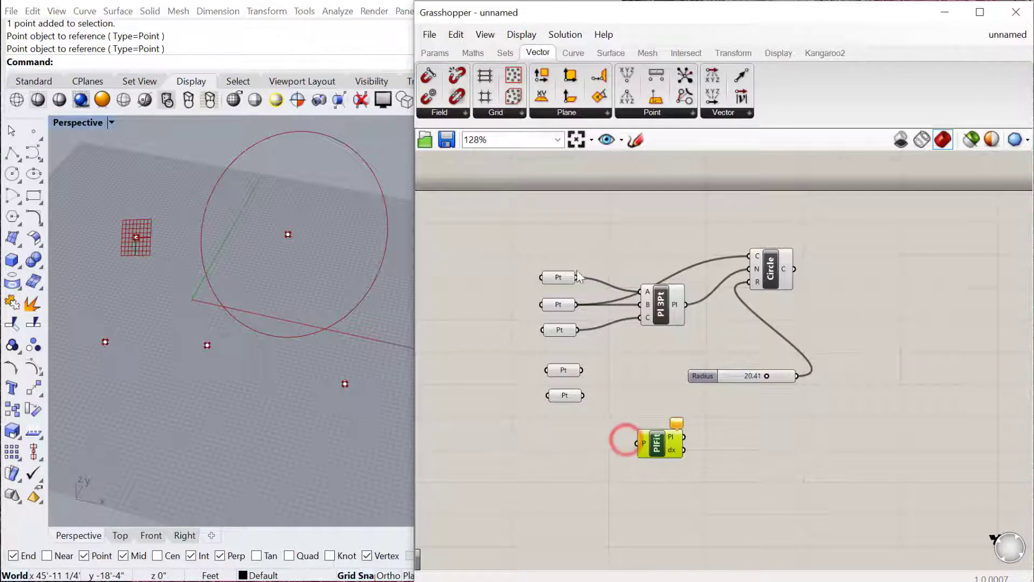
Step: Connect all five point outputs to Plane Fit's P input and inspect the fitted plane
{"action": "left_click_drag", "start_coordinate": [576, 278], "coordinate": [639, 444]}
{"action": "left_click_drag", "start_coordinate": [576, 304], "coordinate": [640, 444], "text": "shift"}
{"action": "left_click_drag", "start_coordinate": [579, 329], "coordinate": [640, 445], "text": "shift"}
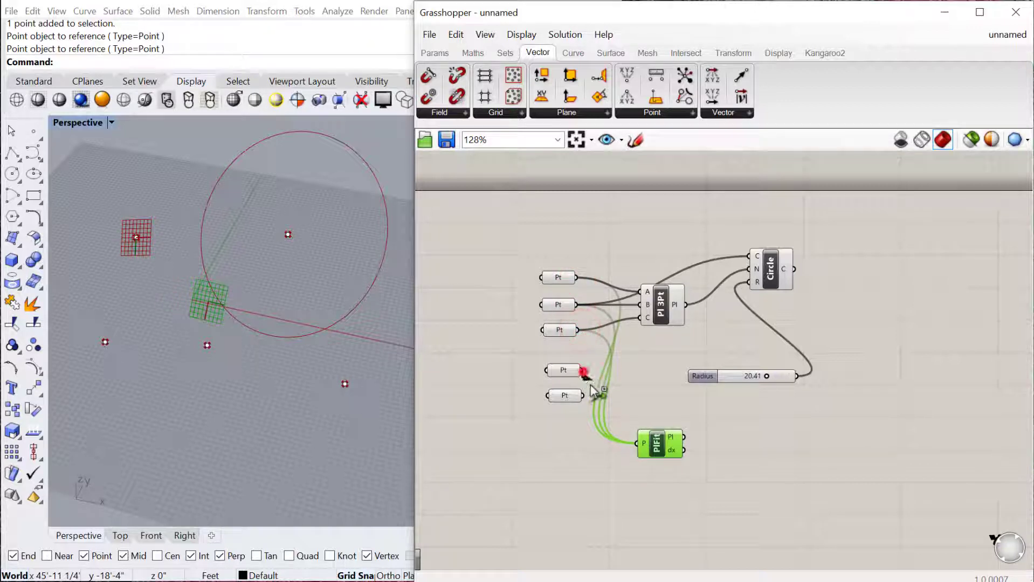
{"action": "left_click_drag", "start_coordinate": [581, 370], "coordinate": [640, 443], "text": "shift"}
{"action": "left_click_drag", "start_coordinate": [582, 397], "coordinate": [678, 438], "text": "shift"}
{"action": "mouse_move", "coordinate": [188, 325]}
{"action": "right_mouse_down"}
{"action": "mouse_move", "coordinate": [118, 248]}
{"action": "mouse_move", "coordinate": [173, 329]}
{"action": "right_mouse_up"}
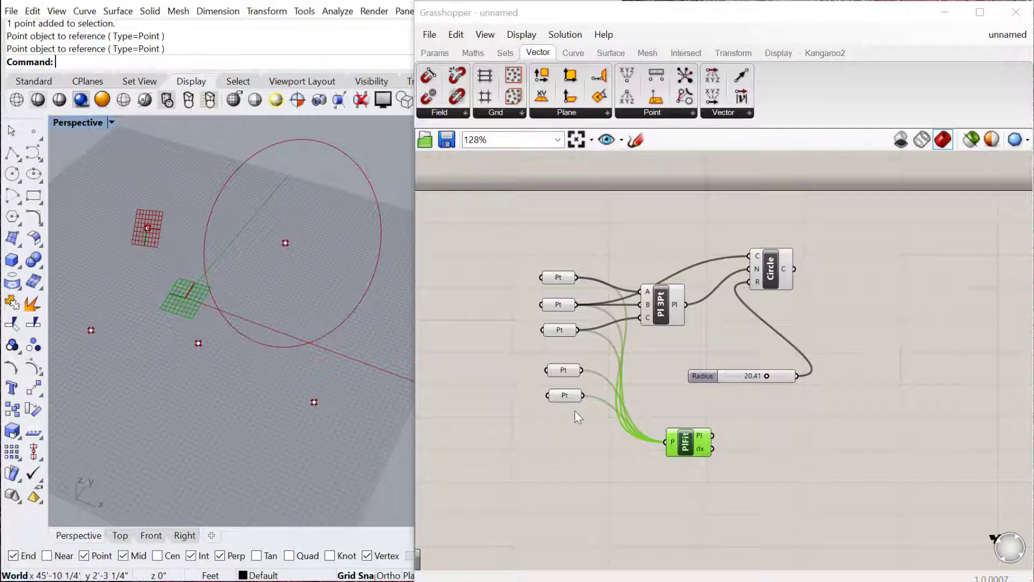
Step: Delete every component of the old definition and the five Rhino points
{"action": "scroll", "coordinate": [653, 392], "scroll_direction": "down", "scroll_amount": 2}
{"action": "left_click_drag", "start_coordinate": [830, 503], "coordinate": [602, 288]}
{"action": "key", "text": "Delete"}
{"action": "right_click_drag", "start_coordinate": [234, 347], "coordinate": [340, 430]}
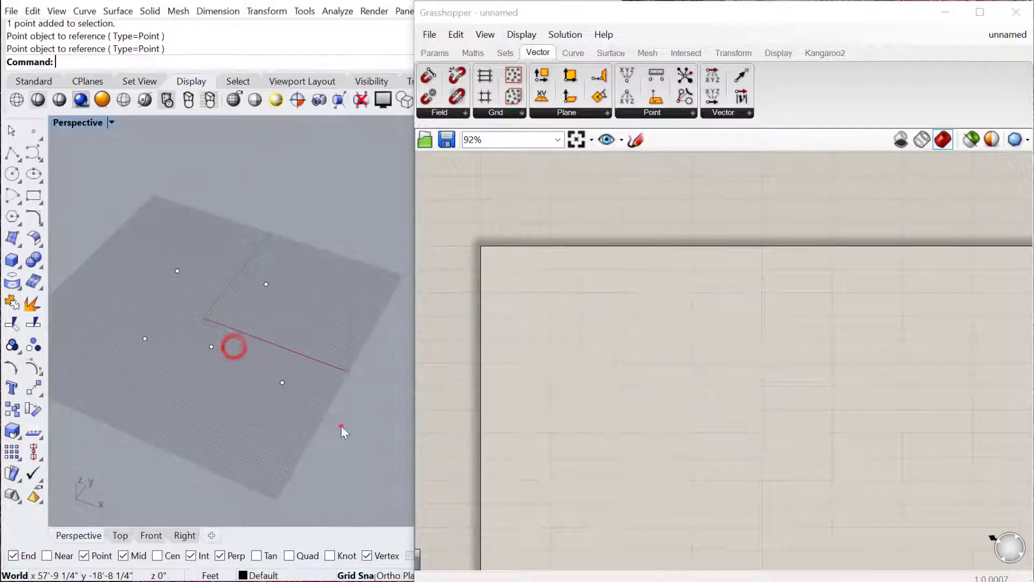
{"action": "left_click_drag", "start_coordinate": [341, 425], "coordinate": [173, 300]}
{"action": "key", "text": "Delete"}
{"action": "scroll", "coordinate": [173, 300], "scroll_direction": "up", "scroll_amount": 1}
Step: Add a Construct Point component via the 'constr' search
{"action": "double_click", "coordinate": [572, 310]}
{"action": "type", "text": "c"}
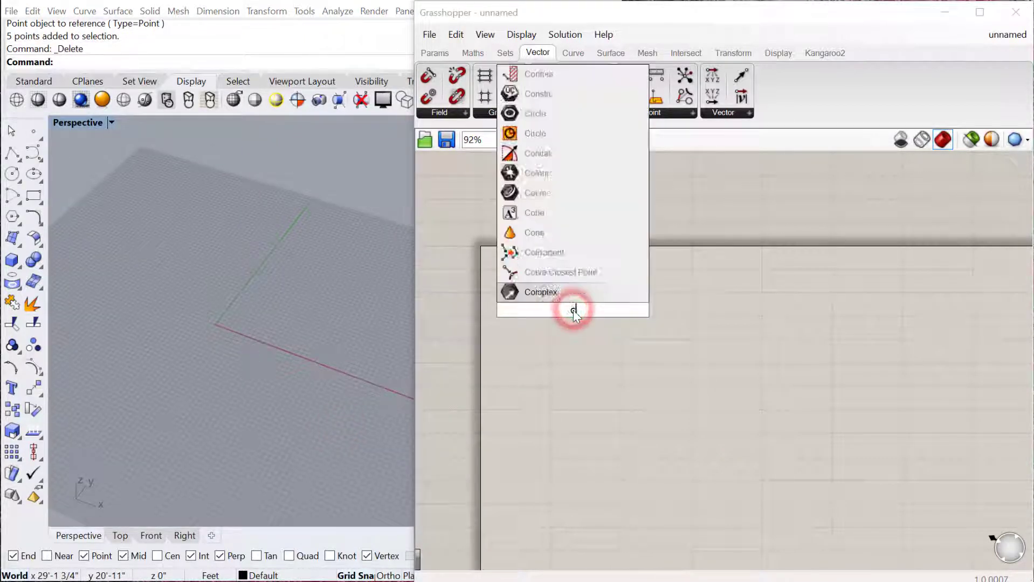
{"action": "type", "text": "onst"}
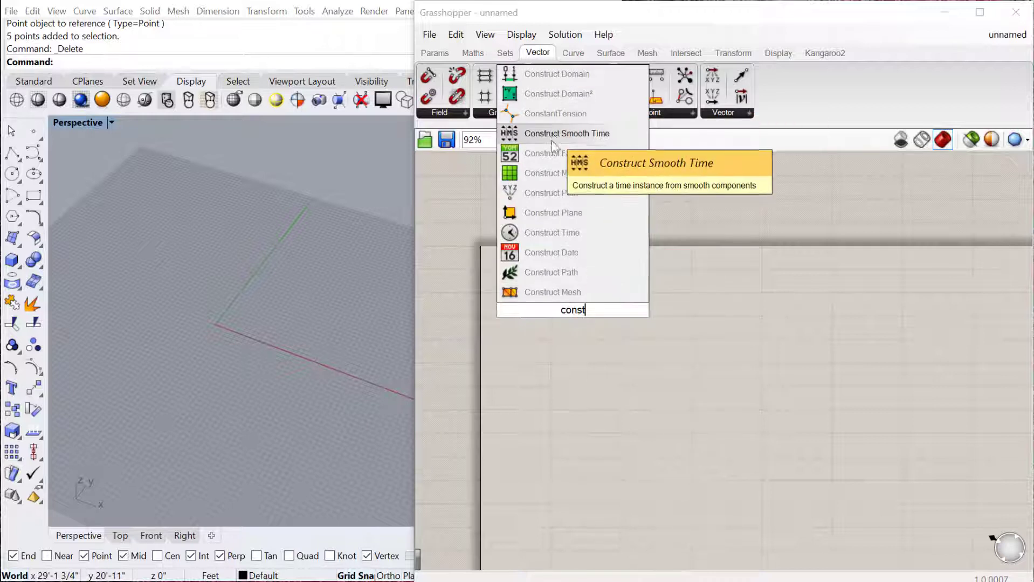
{"action": "type", "text": "r"}
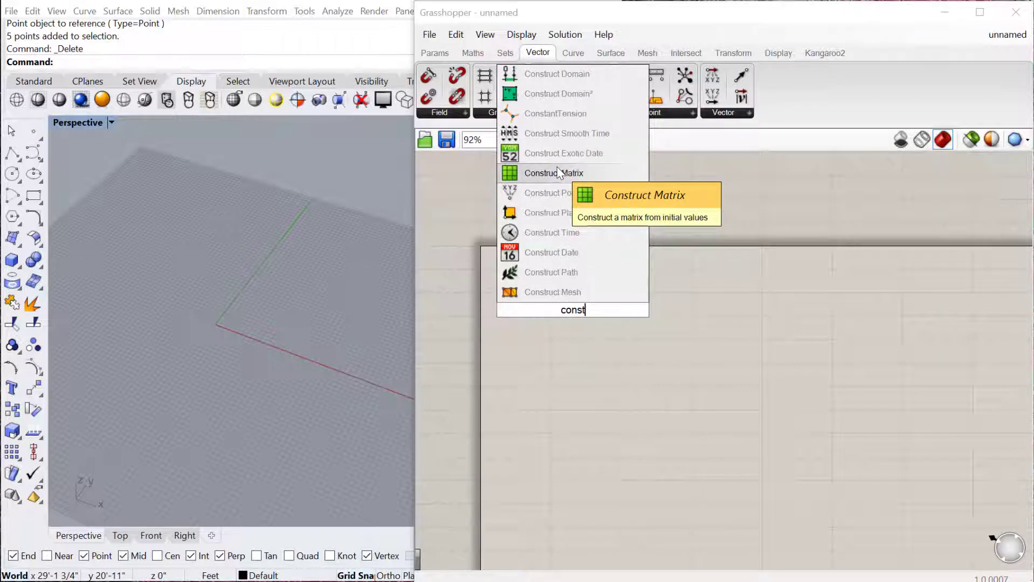
{"action": "left_click", "coordinate": [554, 213]}
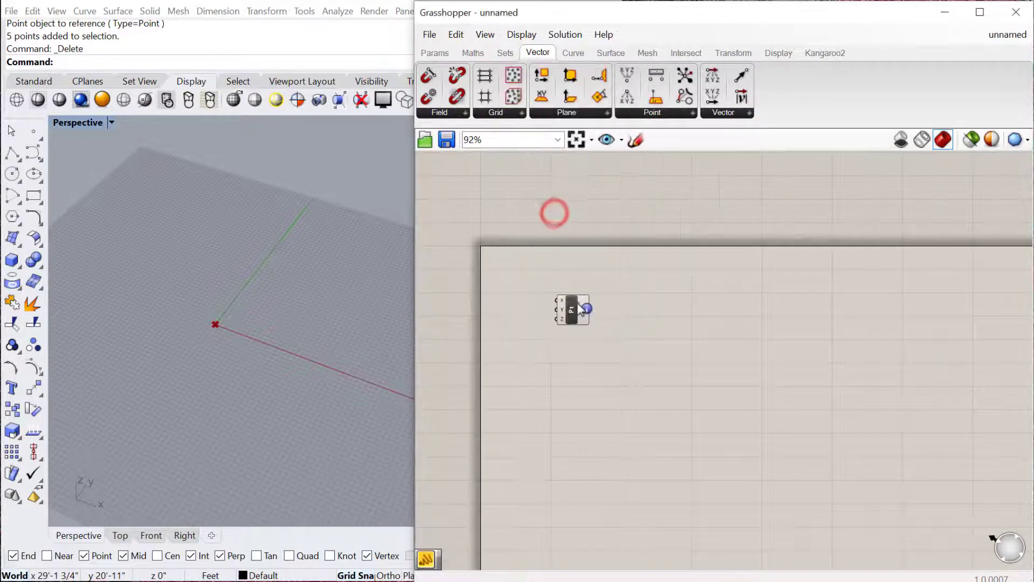
{"action": "left_click_drag", "start_coordinate": [579, 308], "coordinate": [598, 310]}
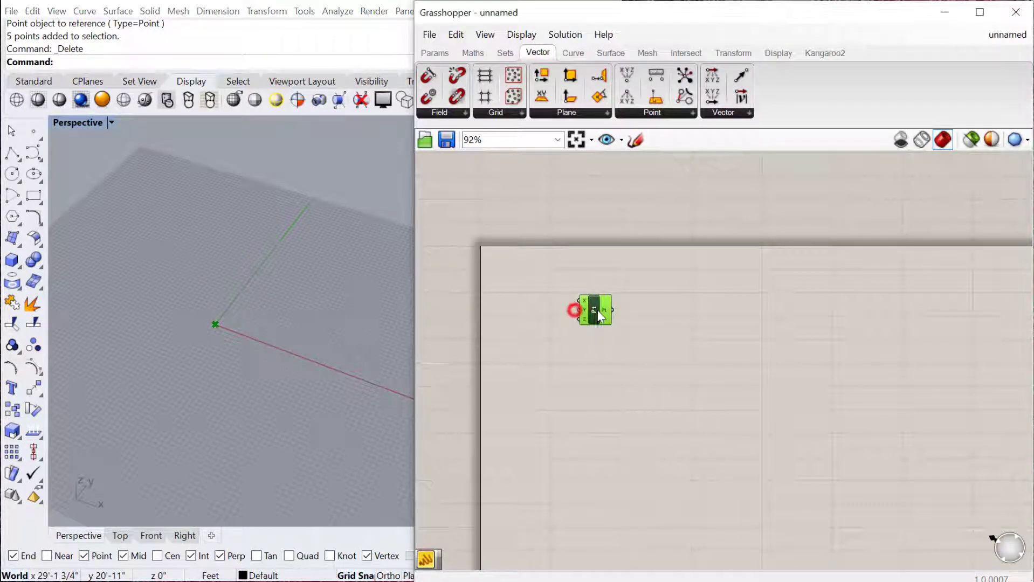
Step: Create a -20 to 20 number slider by entering '-20<' in the canvas search
{"action": "double_click", "coordinate": [548, 310]}
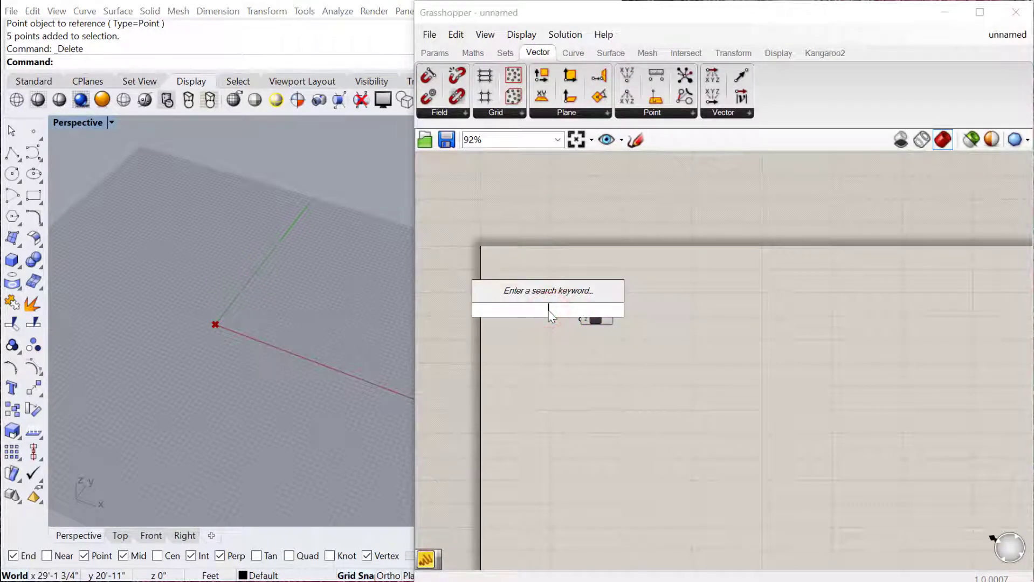
{"action": "type", "text": "-20<20.00"}
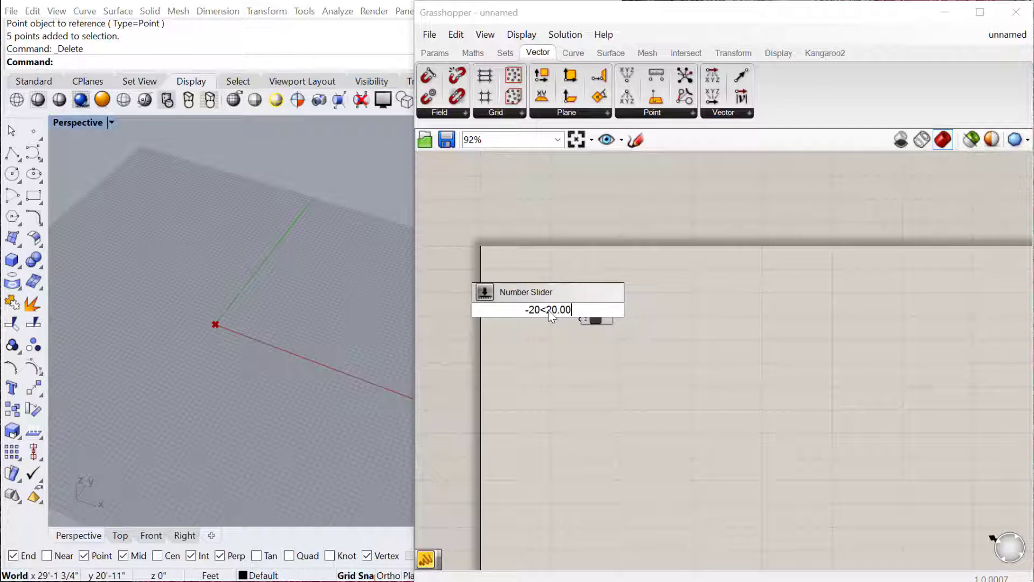
{"action": "key", "text": "Return"}
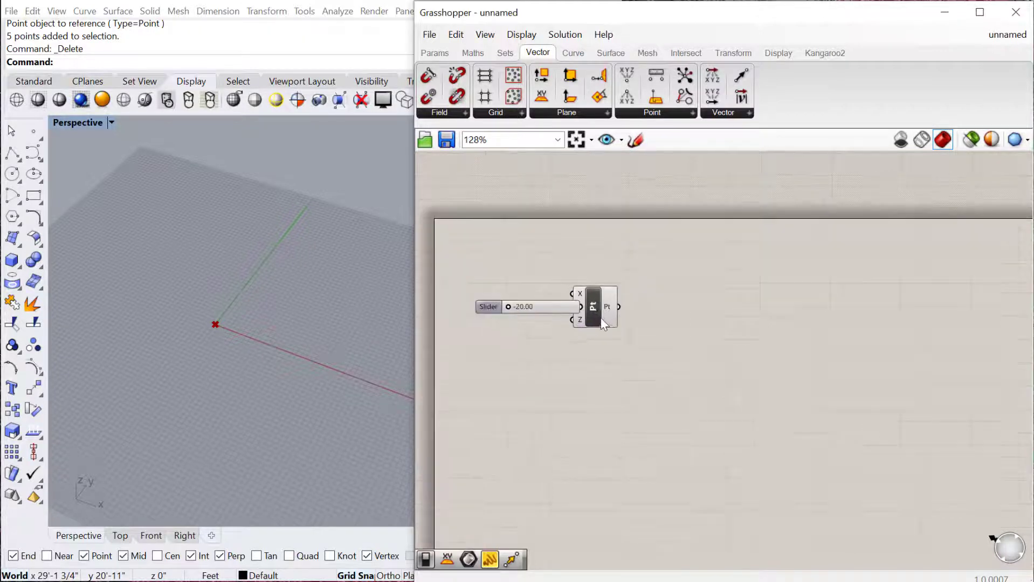
{"action": "scroll", "coordinate": [549, 312], "scroll_direction": "up", "scroll_amount": 3}
{"action": "left_click", "coordinate": [551, 307]}
Step: Copy the slider and wire three sliders to Construct Point's X, Y and Z inputs
{"action": "left_click_drag", "start_coordinate": [549, 310], "coordinate": [541, 349]}
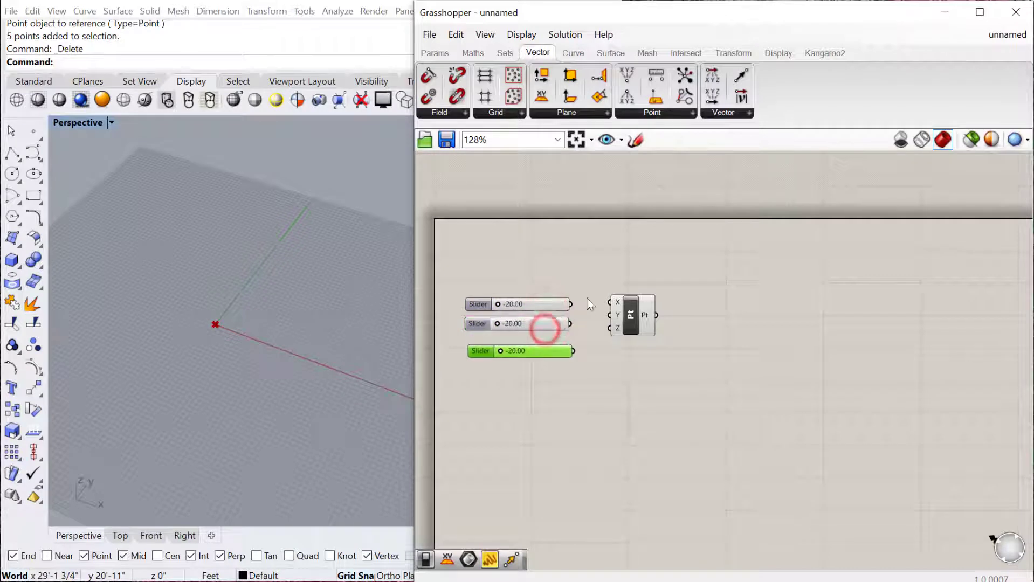
{"action": "left_click_drag", "start_coordinate": [570, 304], "coordinate": [610, 316]}
{"action": "left_click_drag", "start_coordinate": [573, 351], "coordinate": [609, 327]}
{"action": "left_click", "coordinate": [623, 306]}
Step: Duplicate the point with its three sliders and place the copy below the original
{"action": "left_click_drag", "start_coordinate": [674, 394], "coordinate": [457, 285]}
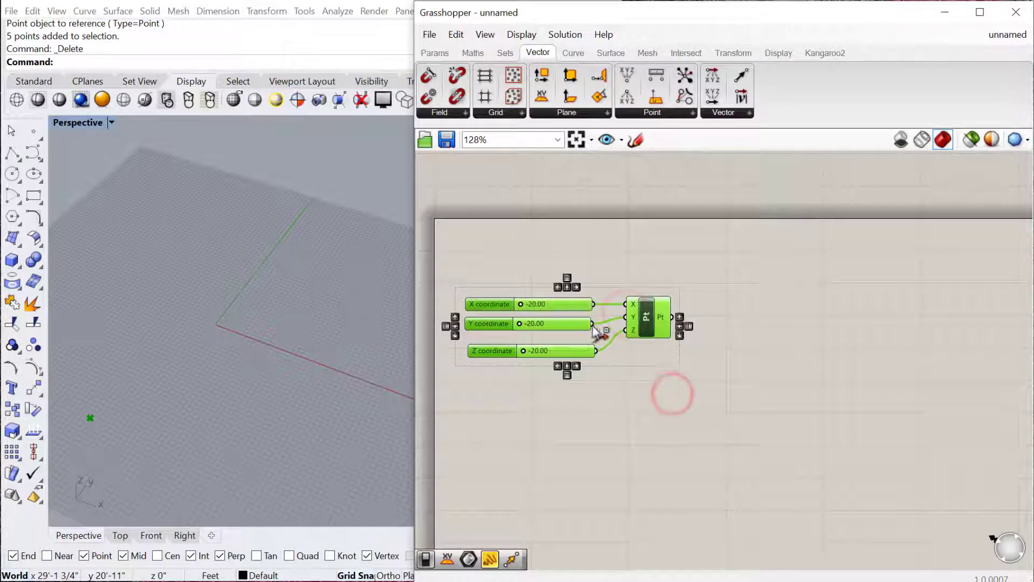
{"action": "key", "text": "ctrl+c"}
{"action": "key", "text": "ctrl+v"}
{"action": "left_click_drag", "start_coordinate": [647, 326], "coordinate": [650, 418]}
{"action": "left_click", "coordinate": [751, 388]}
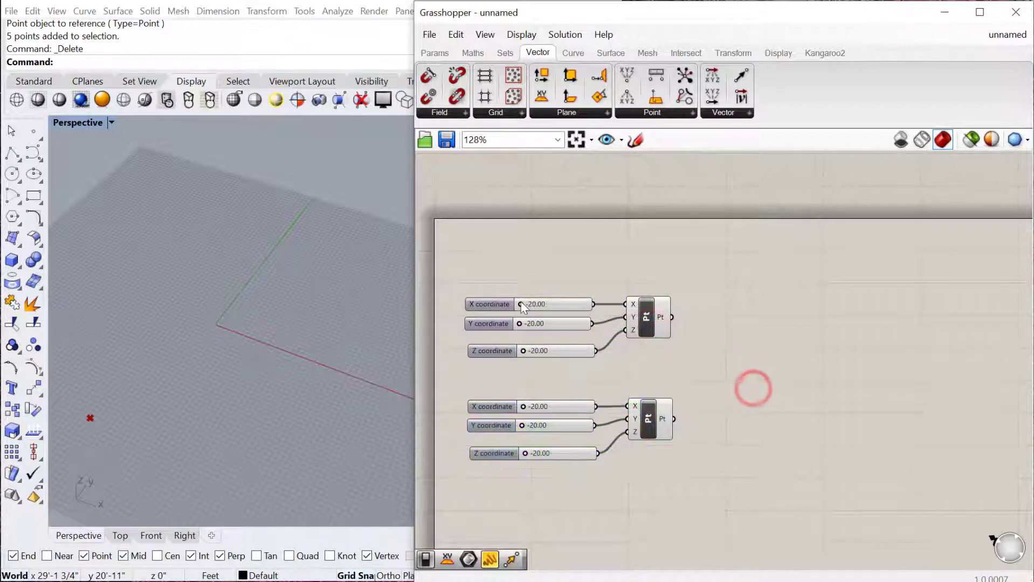
Step: Set the upper point to -1.80, 4.78, 9.49 and the lower point's X to -6.51
{"action": "left_click_drag", "start_coordinate": [520, 304], "coordinate": [570, 351]}
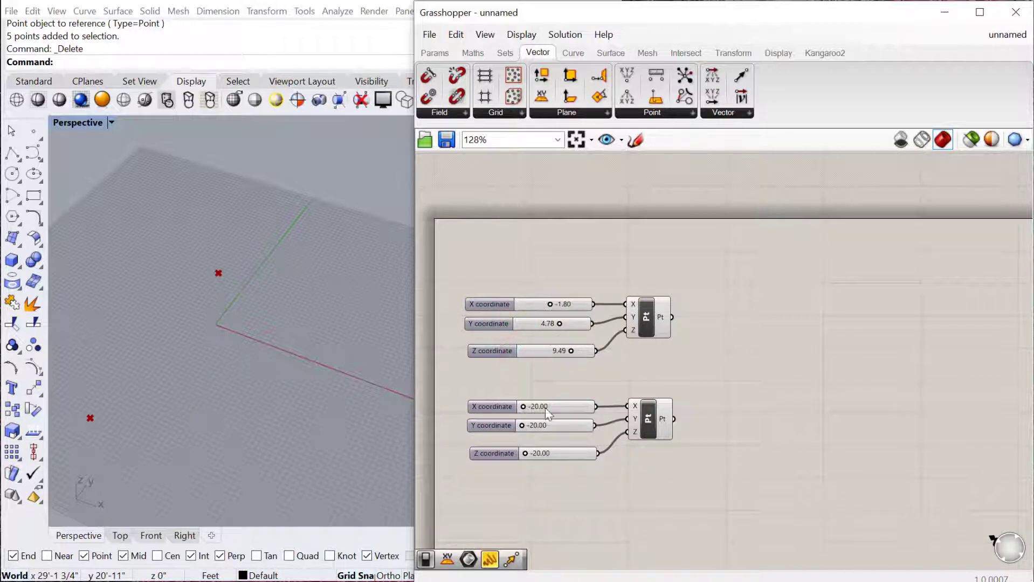
{"action": "left_click_drag", "start_coordinate": [531, 410], "coordinate": [544, 407]}
{"action": "scroll", "coordinate": [584, 340], "scroll_direction": "down", "scroll_amount": 3}
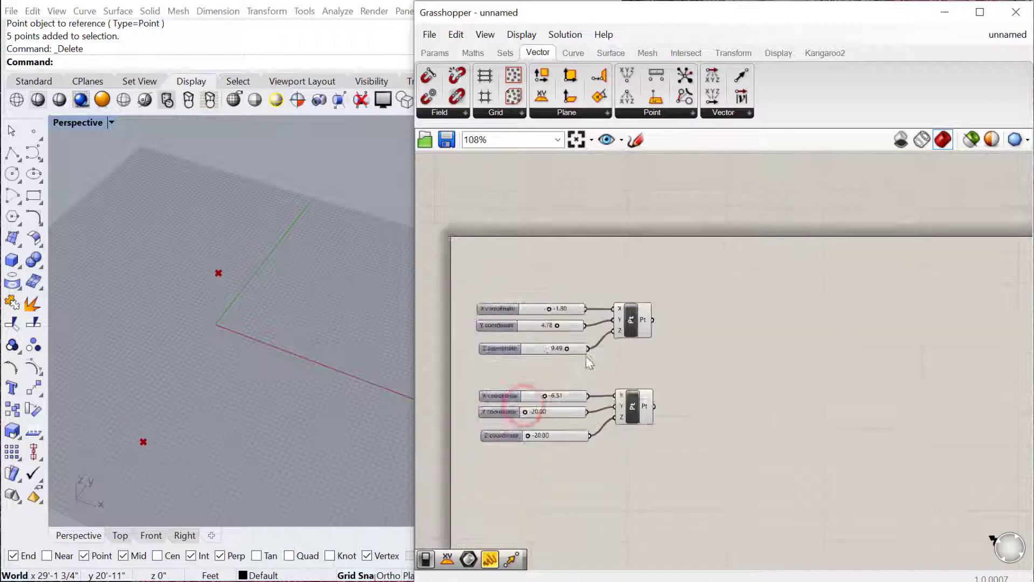
{"action": "left_click", "coordinate": [636, 403]}
{"action": "left_click", "coordinate": [714, 413]}
{"action": "right_click_drag", "start_coordinate": [715, 413], "coordinate": [718, 386]}
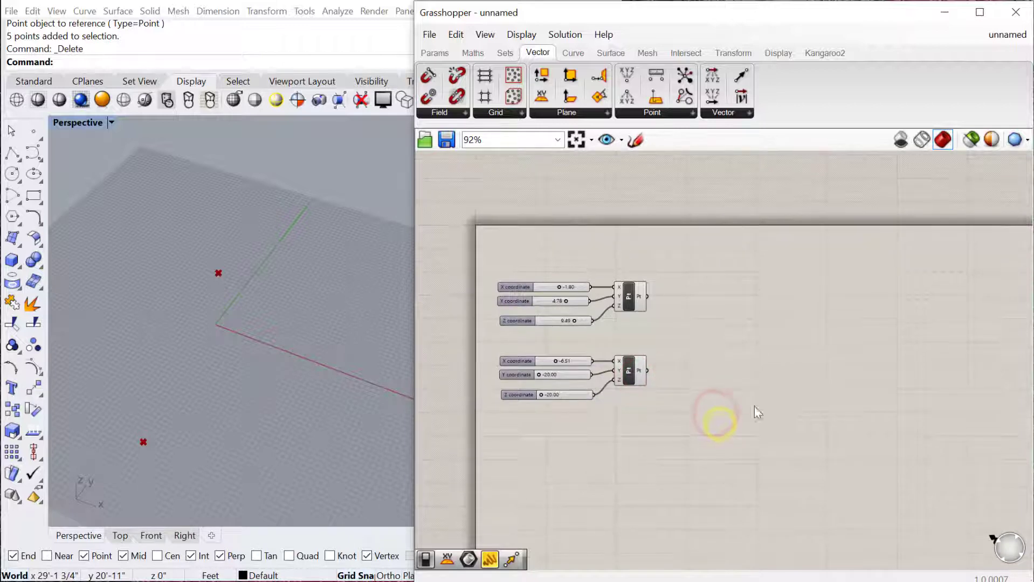
Step: Add a Line component with the upper point as start A and lower point as end B
{"action": "double_click", "coordinate": [768, 423]}
{"action": "type", "text": "line"}
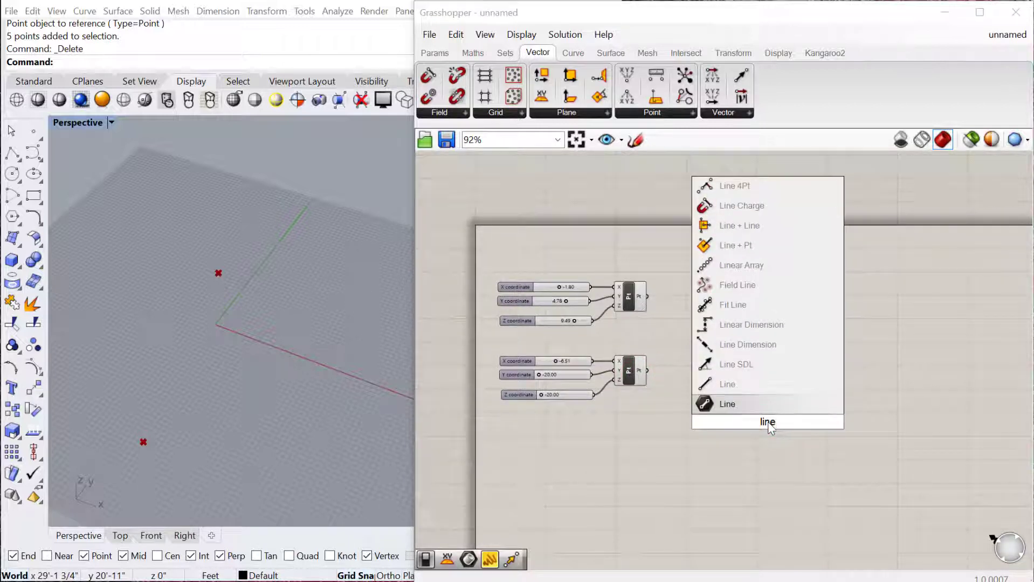
{"action": "left_click", "coordinate": [745, 387]}
{"action": "left_click_drag", "start_coordinate": [647, 296], "coordinate": [764, 384]}
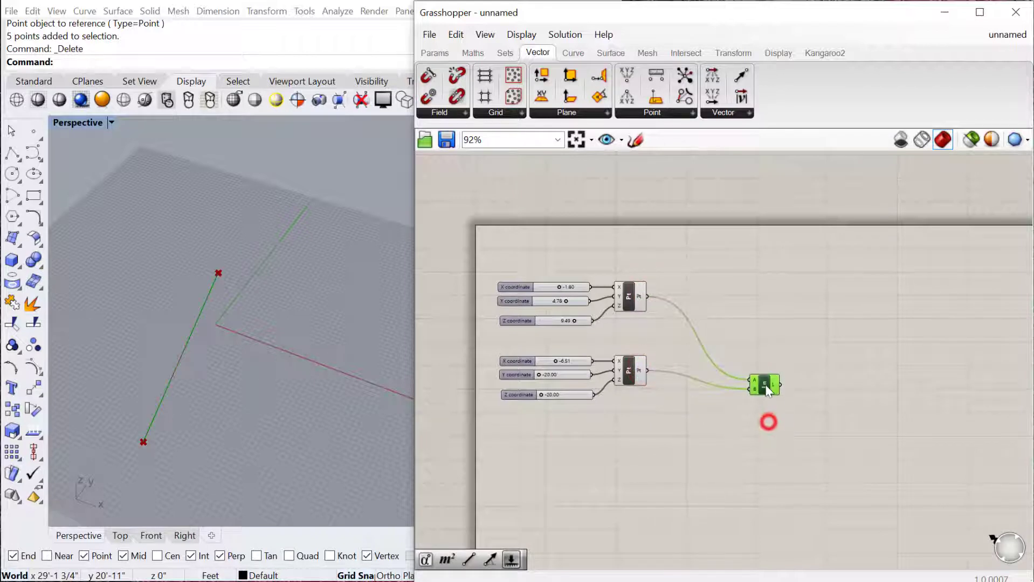
{"action": "left_click", "coordinate": [793, 361]}
{"action": "double_click", "coordinate": [795, 364]}
{"action": "type", "text": "plane"}
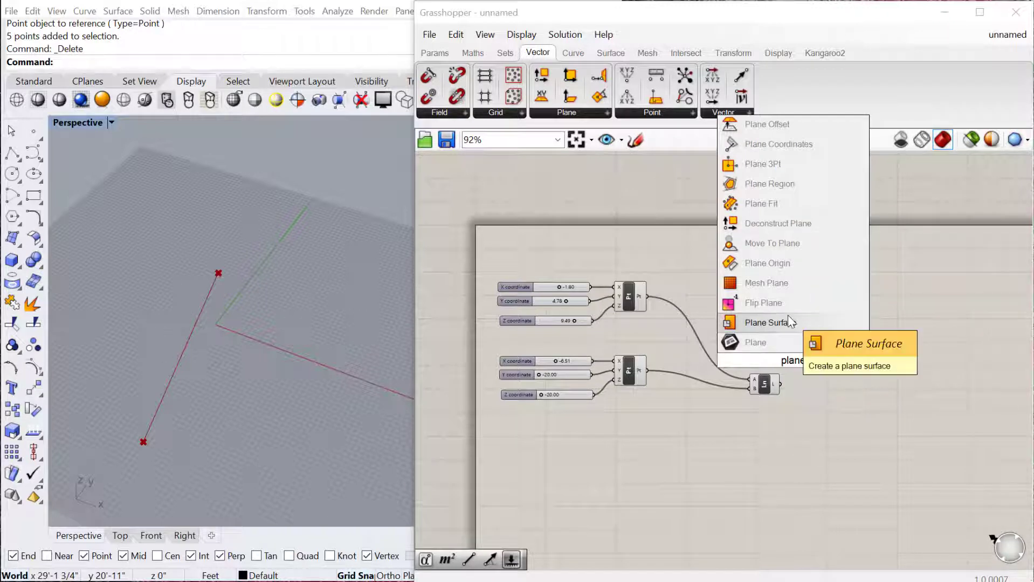
Step: Add a Plane Normal using the upper point as origin and the line as Z direction
{"action": "left_click", "coordinate": [826, 404]}
{"action": "left_click", "coordinate": [555, 110]}
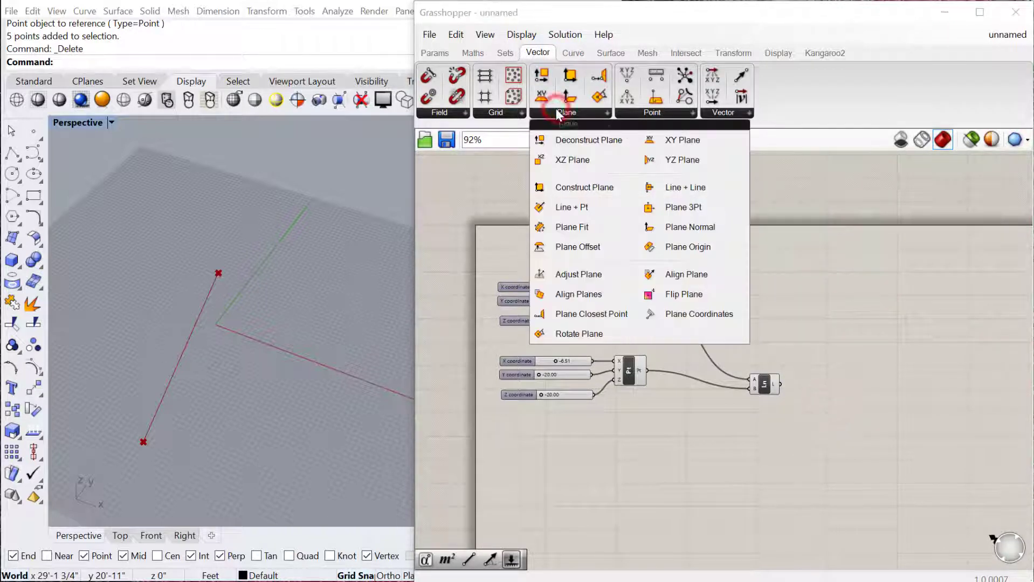
{"action": "left_click_drag", "start_coordinate": [720, 229], "coordinate": [808, 371]}
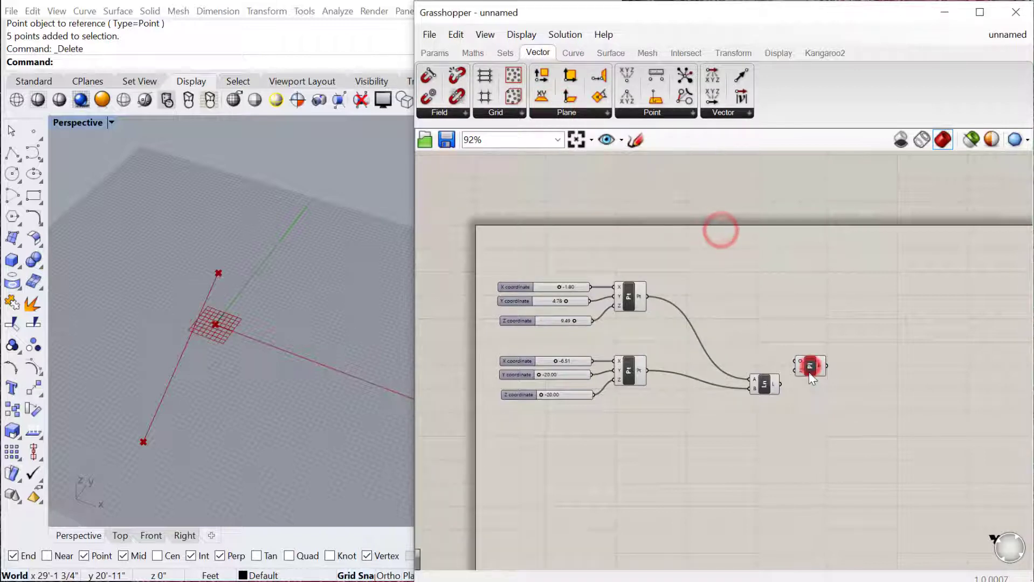
{"action": "scroll", "coordinate": [791, 389], "scroll_direction": "up", "scroll_amount": 2}
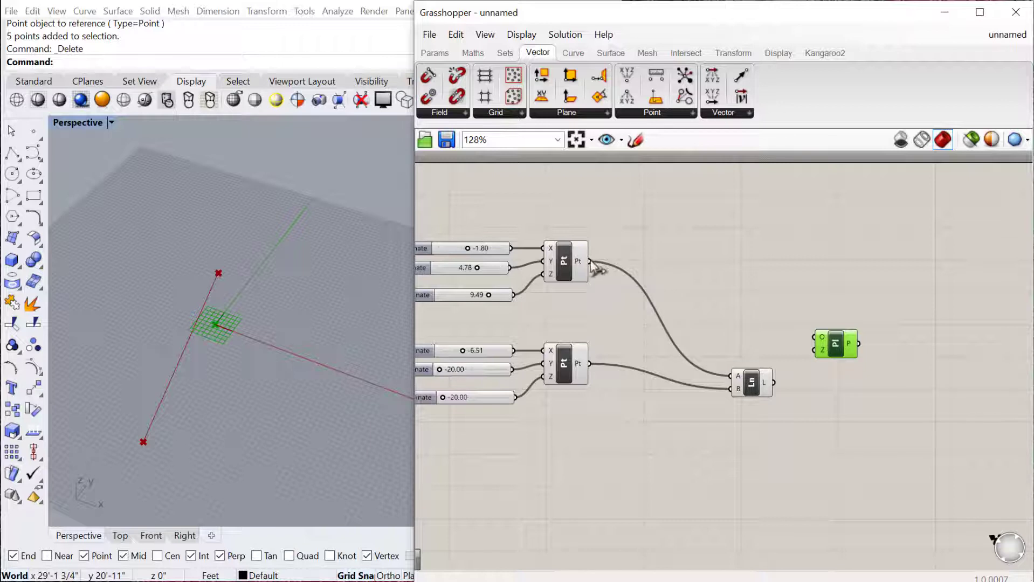
{"action": "left_click_drag", "start_coordinate": [591, 262], "coordinate": [819, 338]}
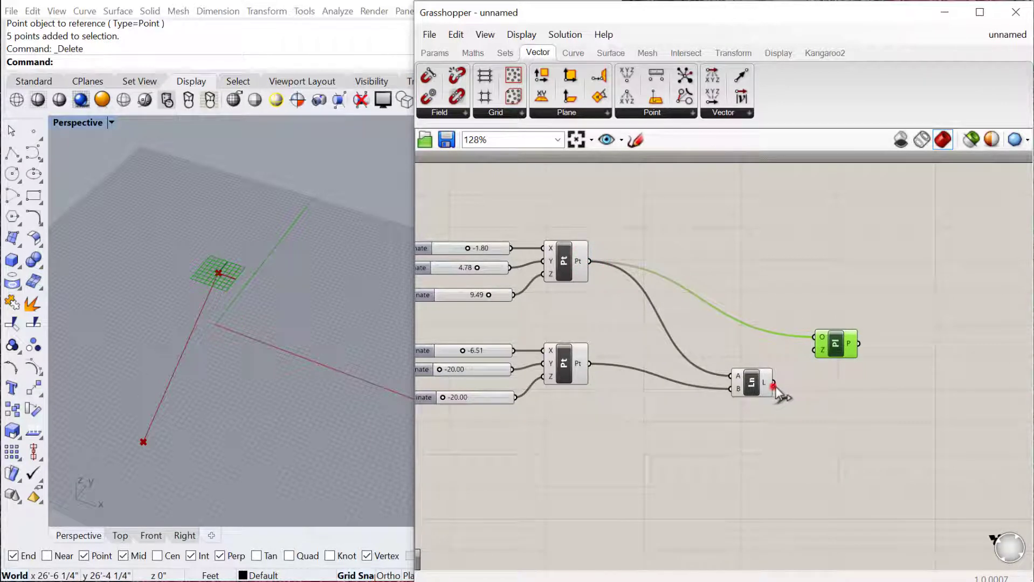
{"action": "left_click_drag", "start_coordinate": [774, 384], "coordinate": [814, 350]}
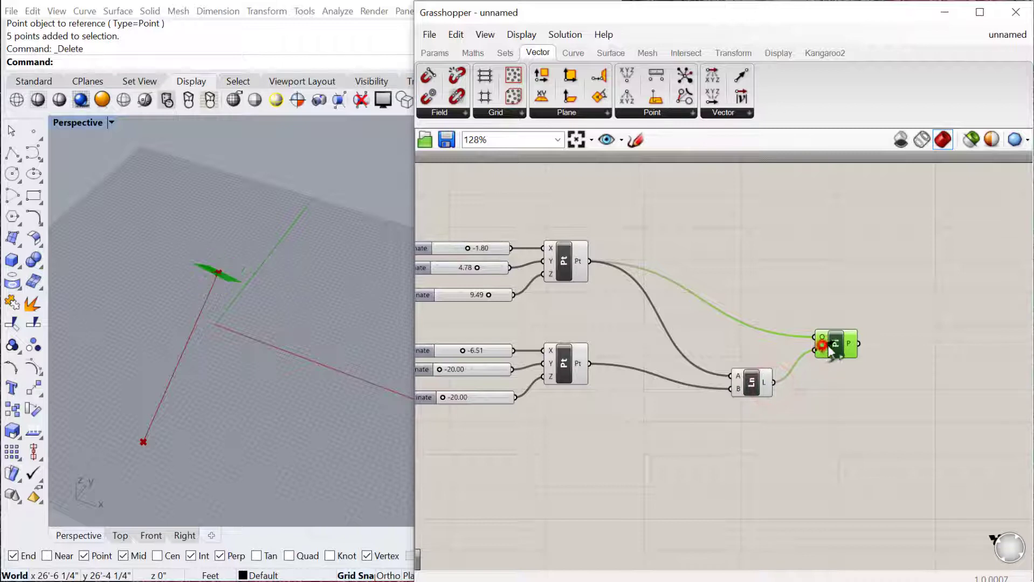
{"action": "right_click_drag", "start_coordinate": [108, 372], "coordinate": [76, 393]}
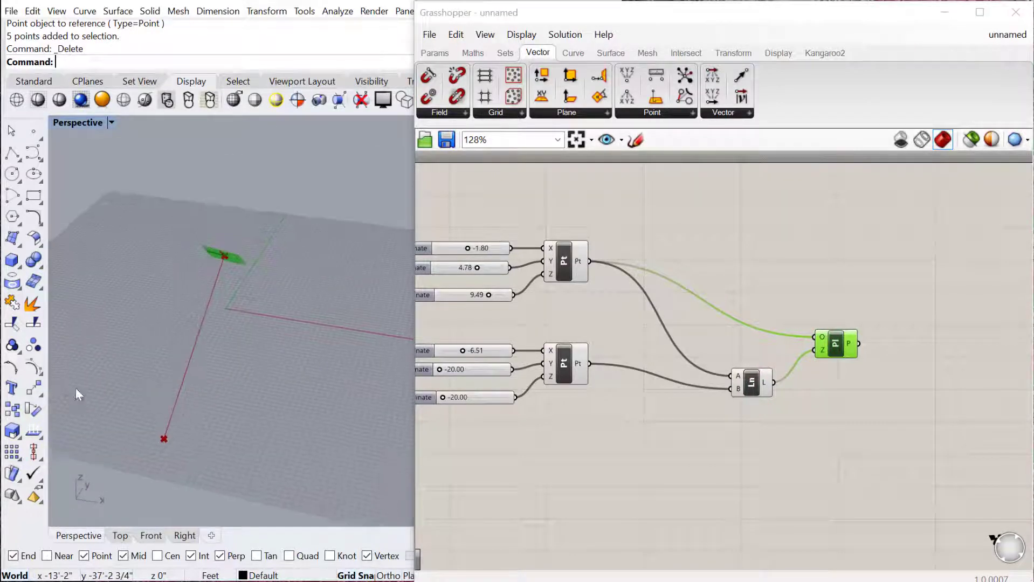
{"action": "right_click_drag", "start_coordinate": [171, 437], "coordinate": [174, 302]}
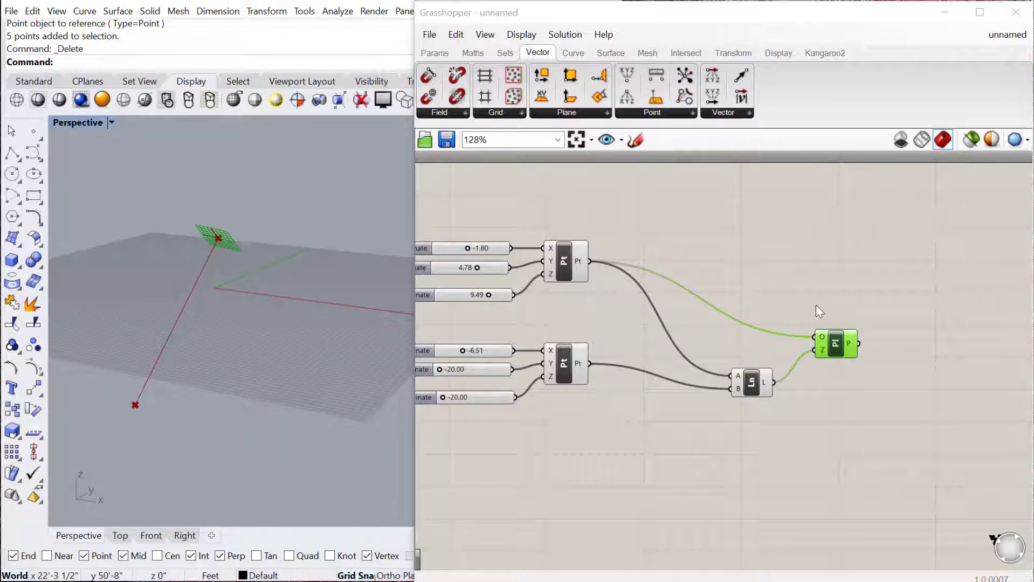
{"action": "left_click_drag", "start_coordinate": [841, 342], "coordinate": [849, 325]}
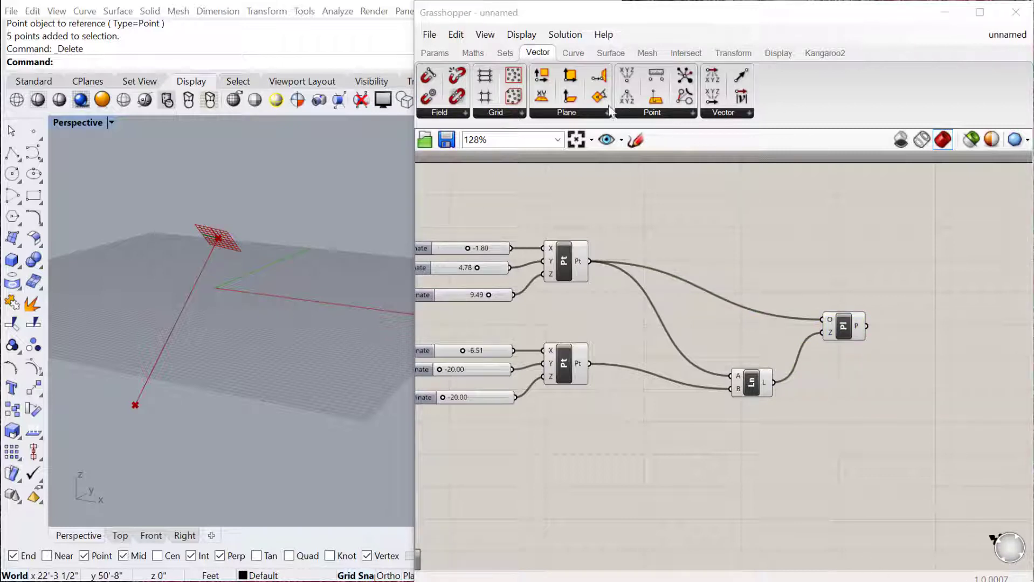
Step: Add a Line + Pt plane component from Vector > Plane and feed it the line
{"action": "left_click", "coordinate": [568, 116]}
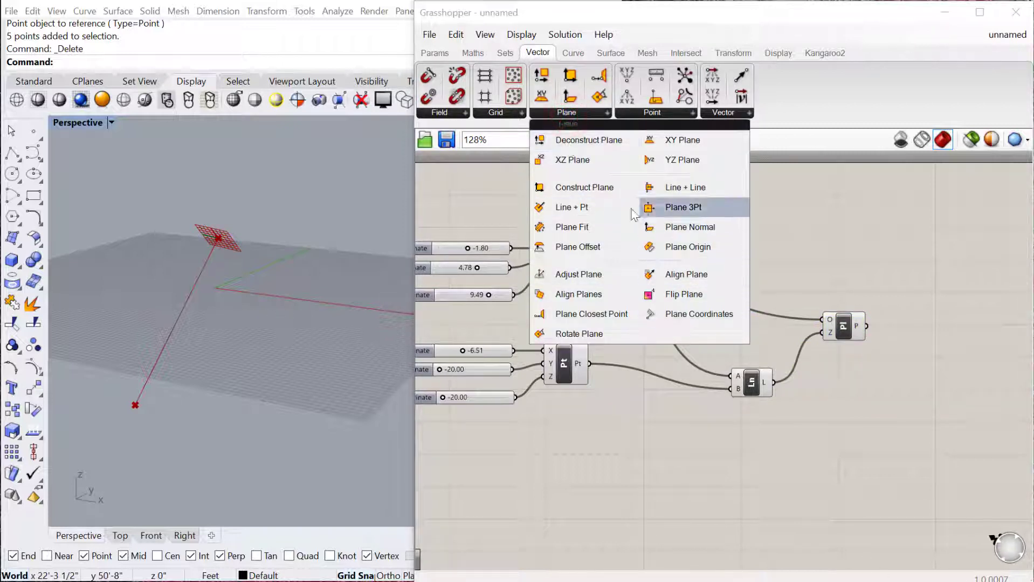
{"action": "left_click", "coordinate": [577, 210]}
{"action": "left_click", "coordinate": [725, 462]}
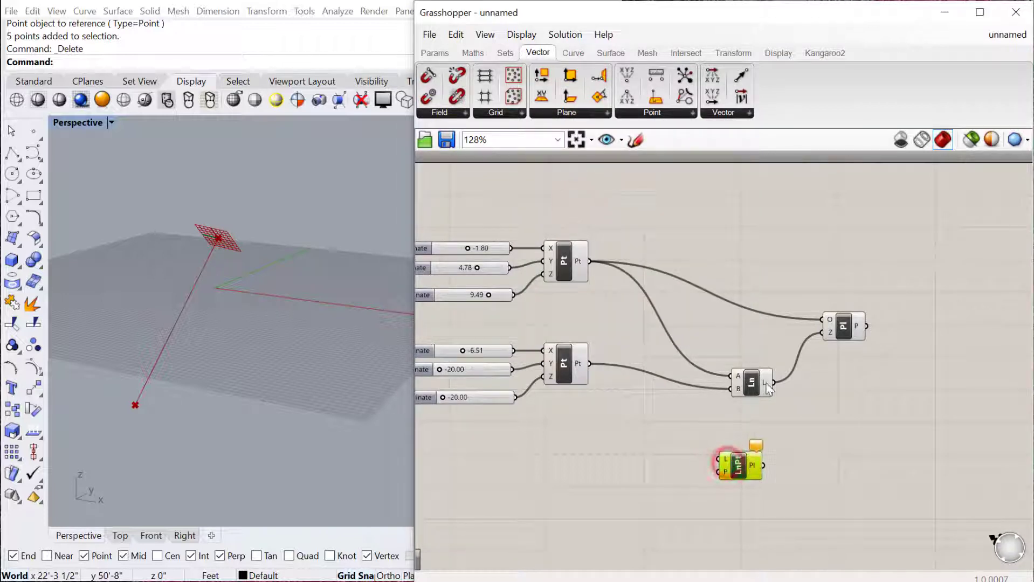
{"action": "left_click_drag", "start_coordinate": [773, 383], "coordinate": [720, 459]}
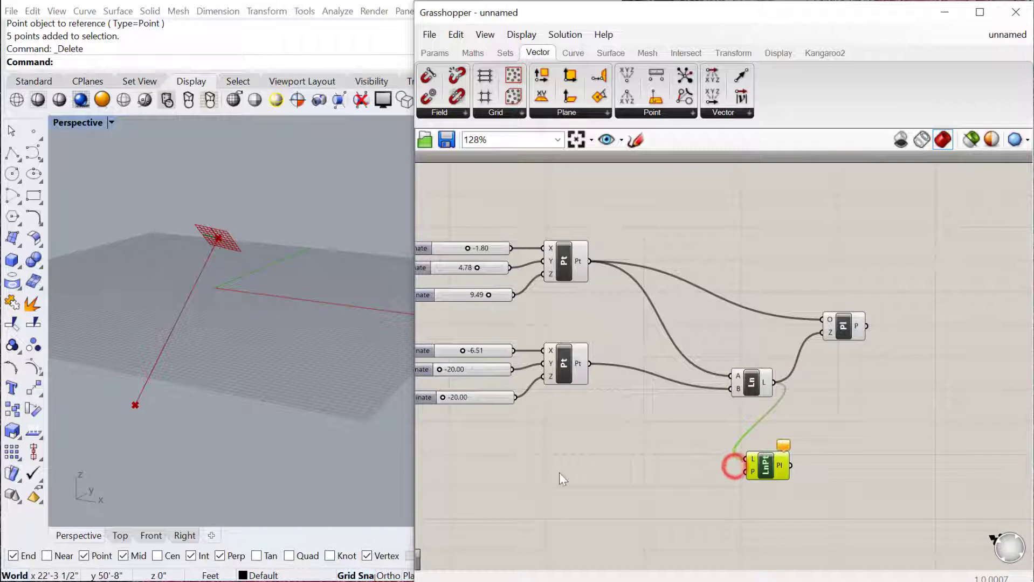
Step: Create a new point on the Rhino ground grid with the Point command
{"action": "left_click", "coordinate": [301, 419]}
{"action": "left_click", "coordinate": [268, 339]}
{"action": "type", "text": "Point"}
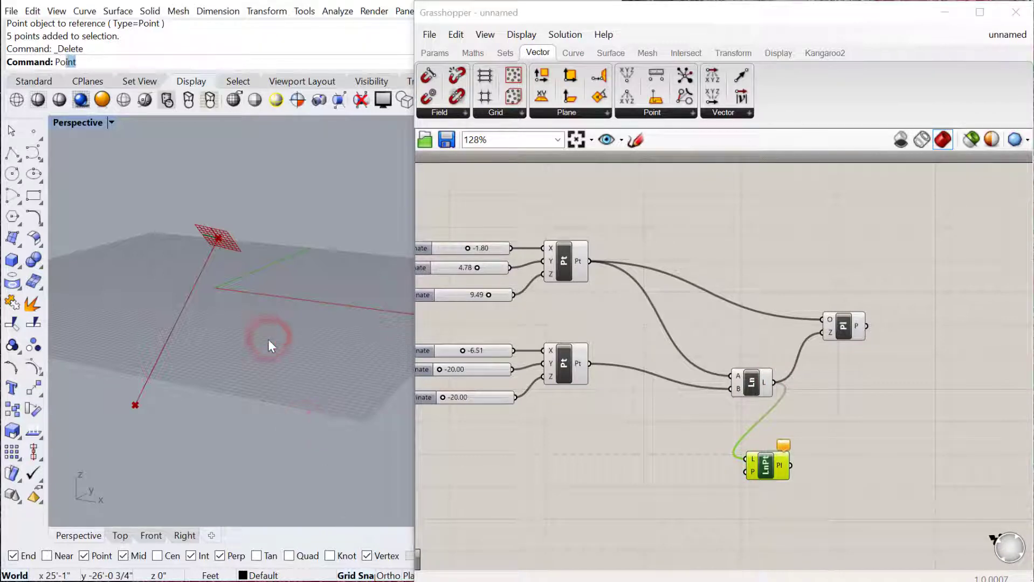
{"action": "key", "text": "Return"}
{"action": "left_click", "coordinate": [268, 339]}
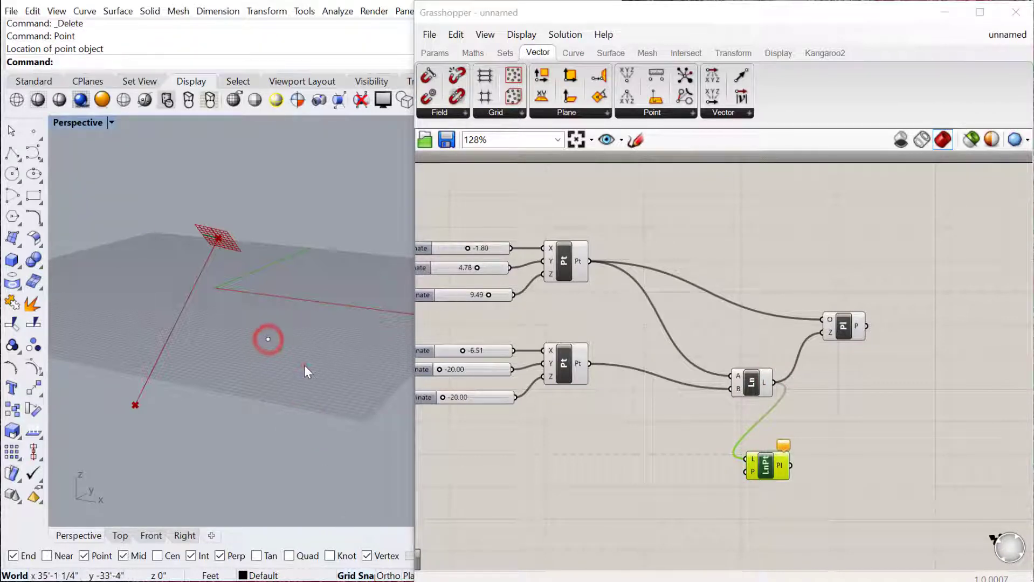
Step: Reference the new Rhino point in a Point parameter and wire it to Line + Pt's P input
{"action": "double_click", "coordinate": [603, 490]}
{"action": "type", "text": "point"}
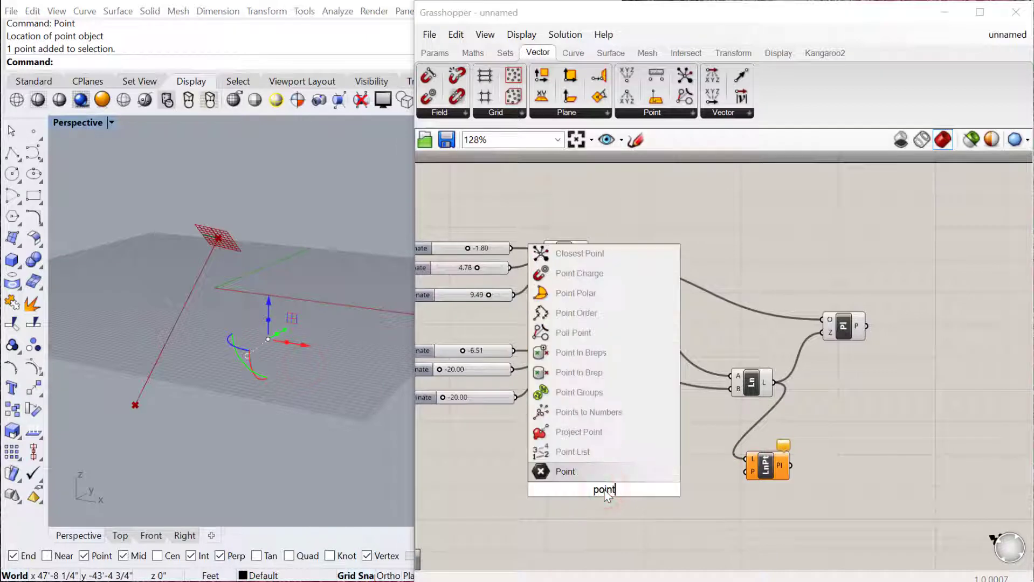
{"action": "key", "text": "Return"}
{"action": "right_click", "coordinate": [603, 489]}
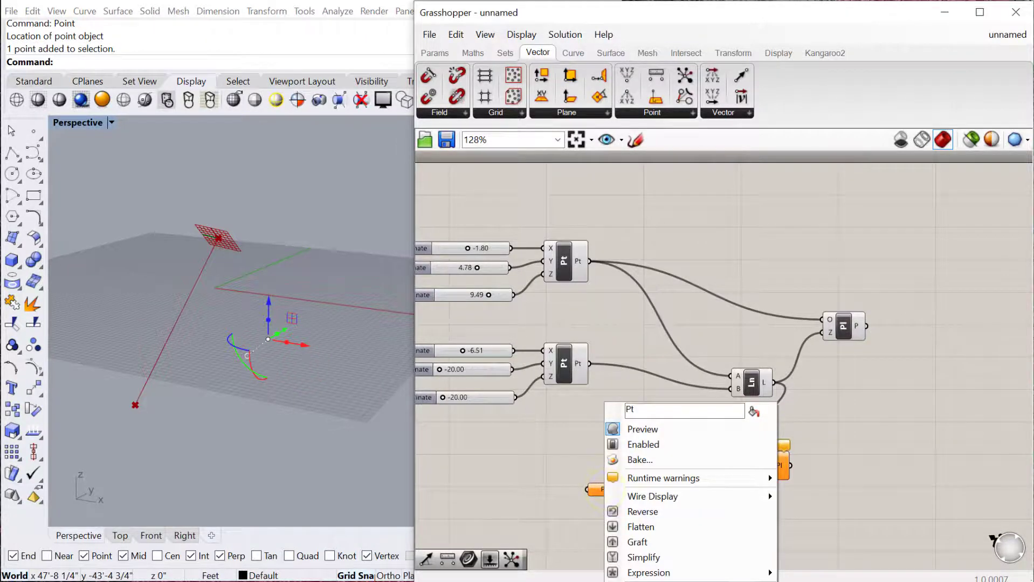
{"action": "left_click", "coordinate": [647, 579]}
{"action": "left_click", "coordinate": [268, 341]}
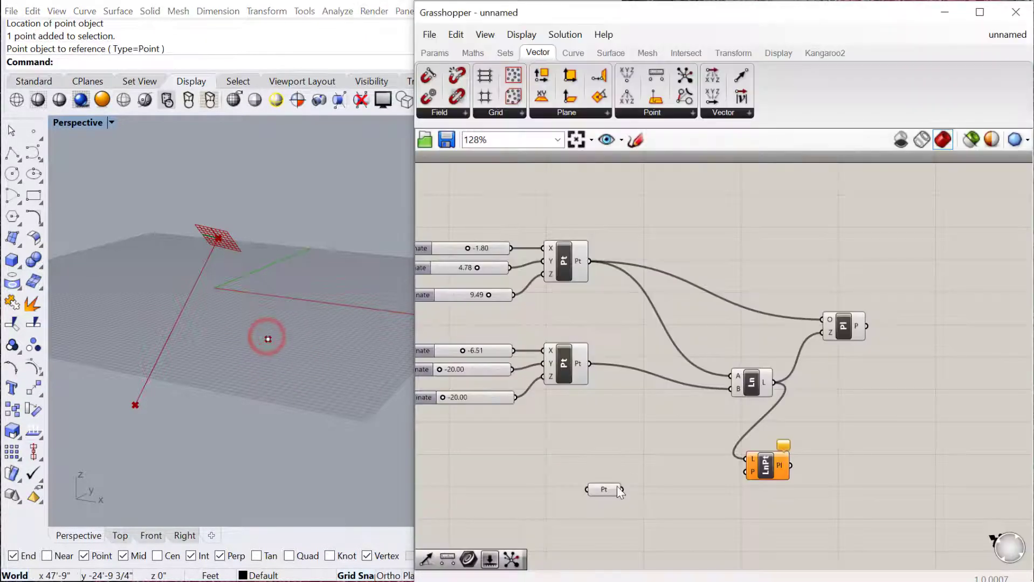
{"action": "left_click_drag", "start_coordinate": [621, 488], "coordinate": [752, 471]}
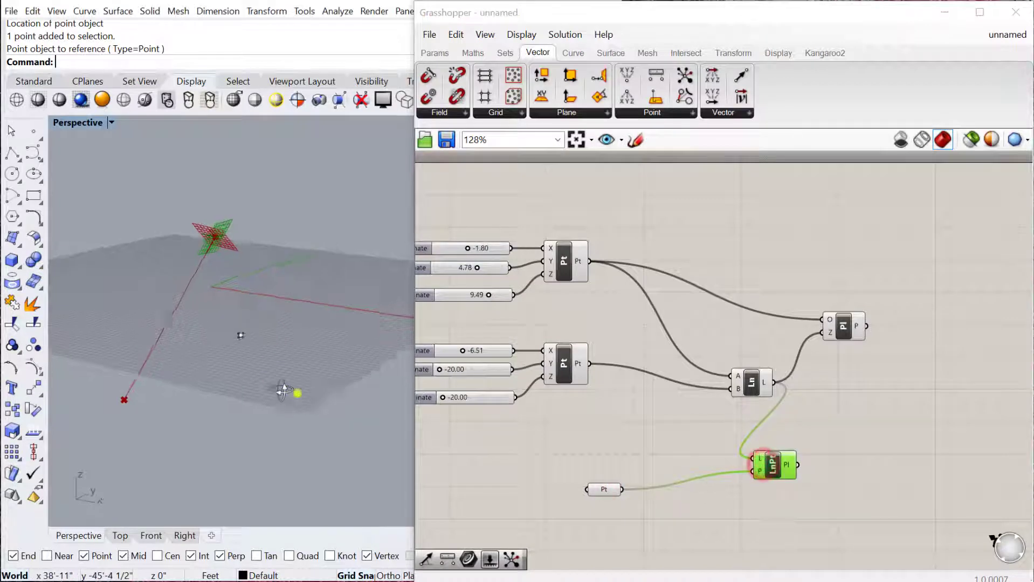
{"action": "right_click_drag", "start_coordinate": [294, 392], "coordinate": [182, 257]}
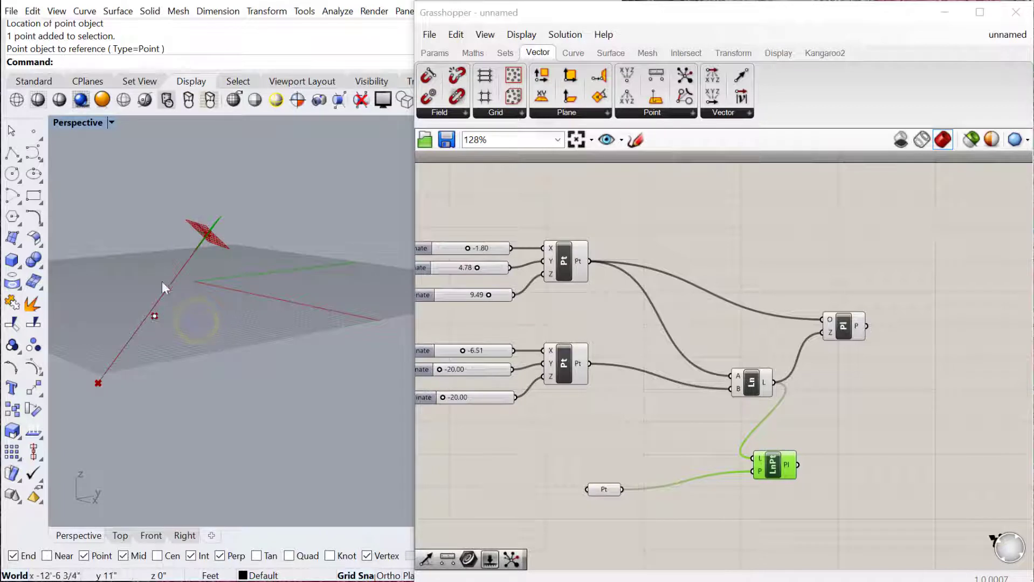
{"action": "right_click_drag", "start_coordinate": [178, 294], "coordinate": [288, 294]}
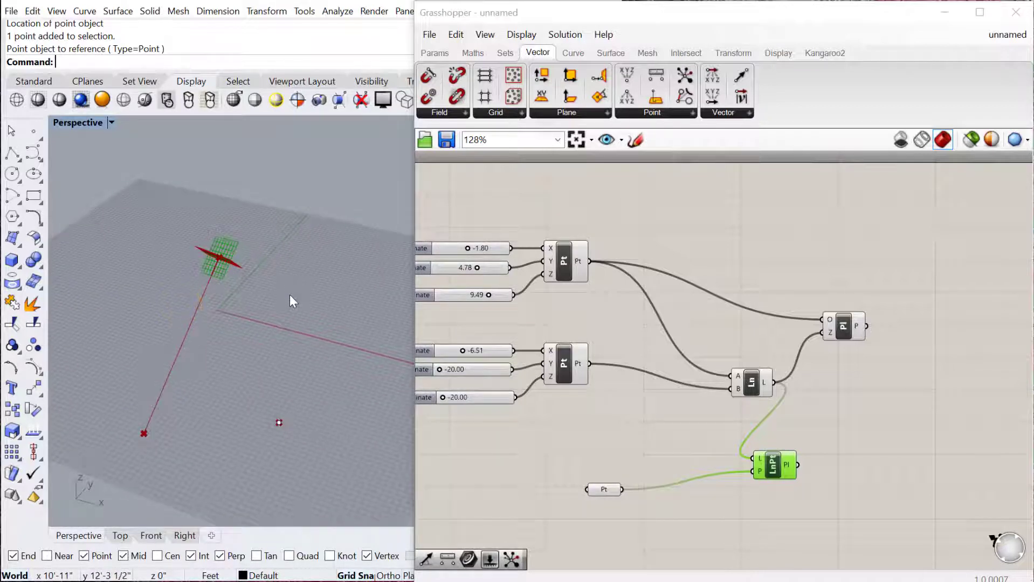